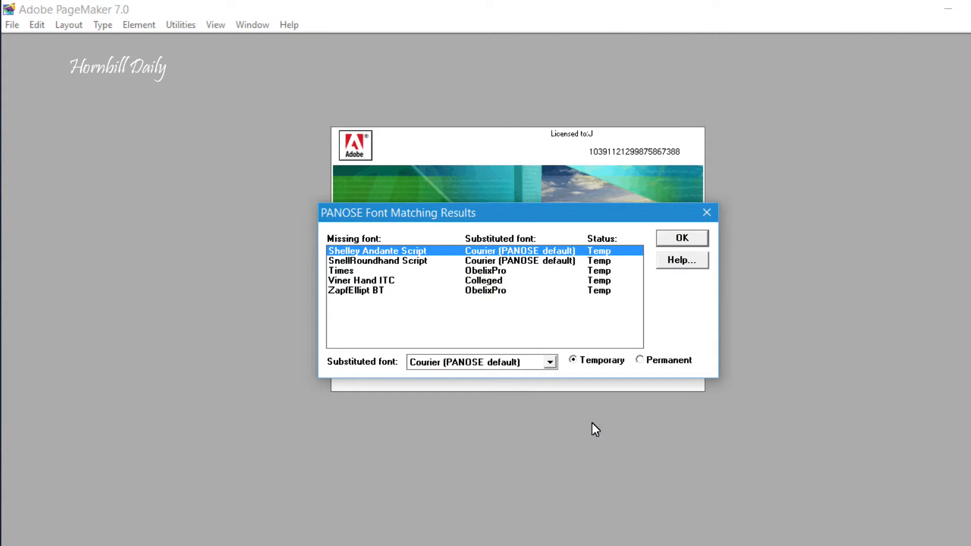
Accept the temporary substitutes for the missing fonts and try selecting passages of body text on page 42.
left_click(681, 242)
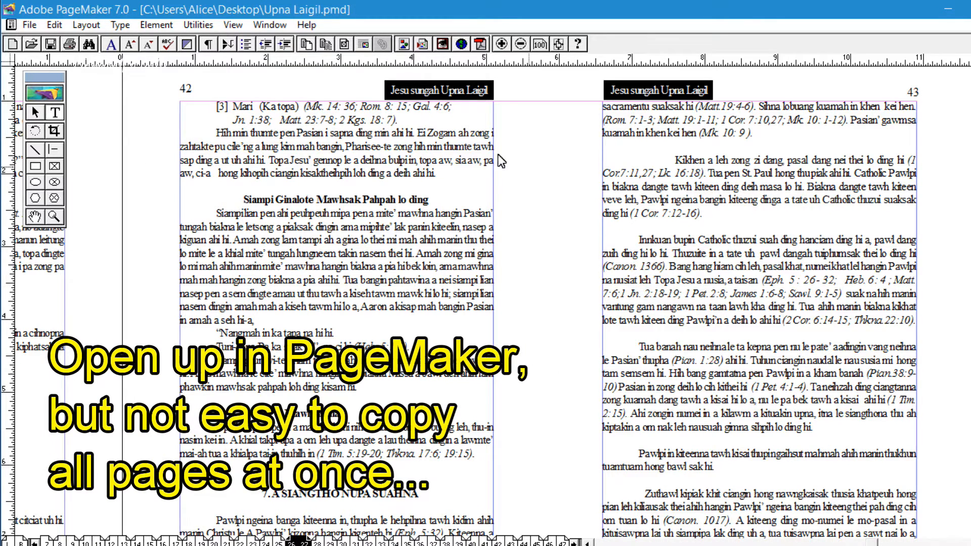
left_click(318, 216)
left_click_drag(260, 226, 352, 267)
left_click(372, 298)
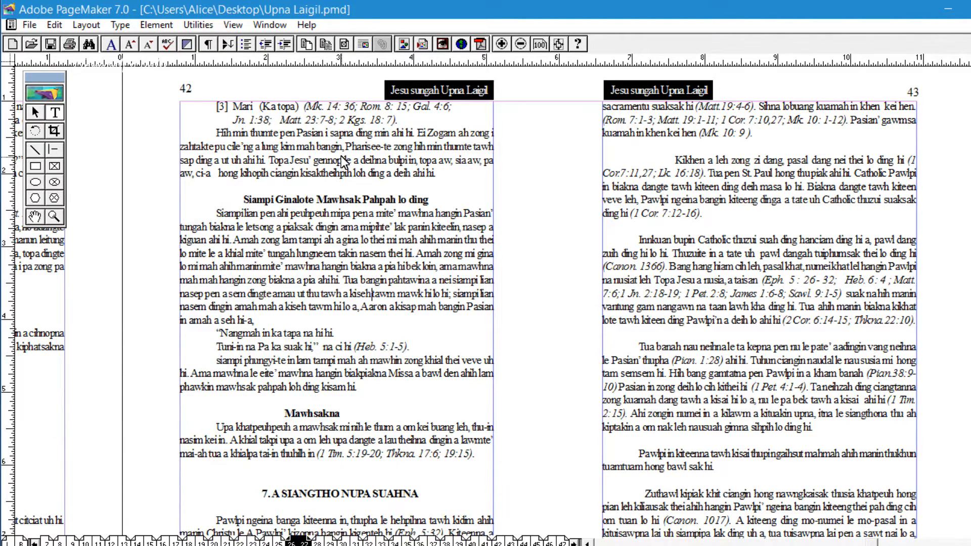
left_click(288, 140)
left_click_drag(246, 227, 371, 279)
left_click(292, 182)
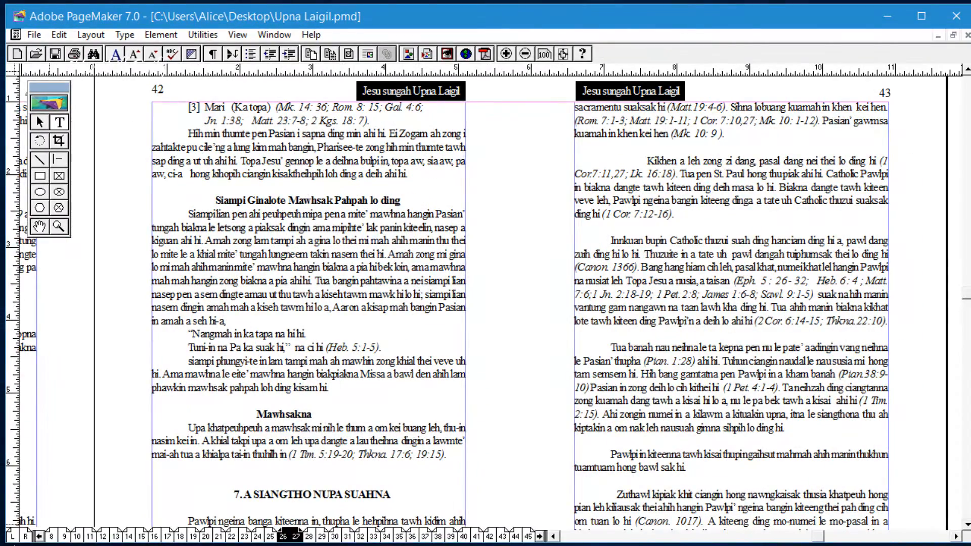
Go back through the publication's page list to its beginning and display the cover on page 1.
left_click(39, 537)
left_click(38, 538)
left_click(38, 537)
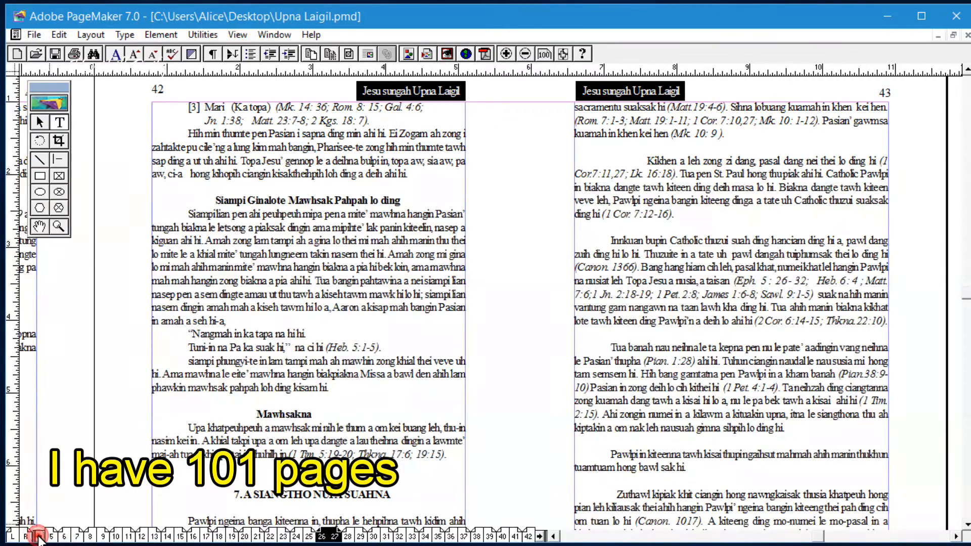
left_click(39, 537)
left_click(38, 538)
left_click(38, 537)
left_click(38, 537)
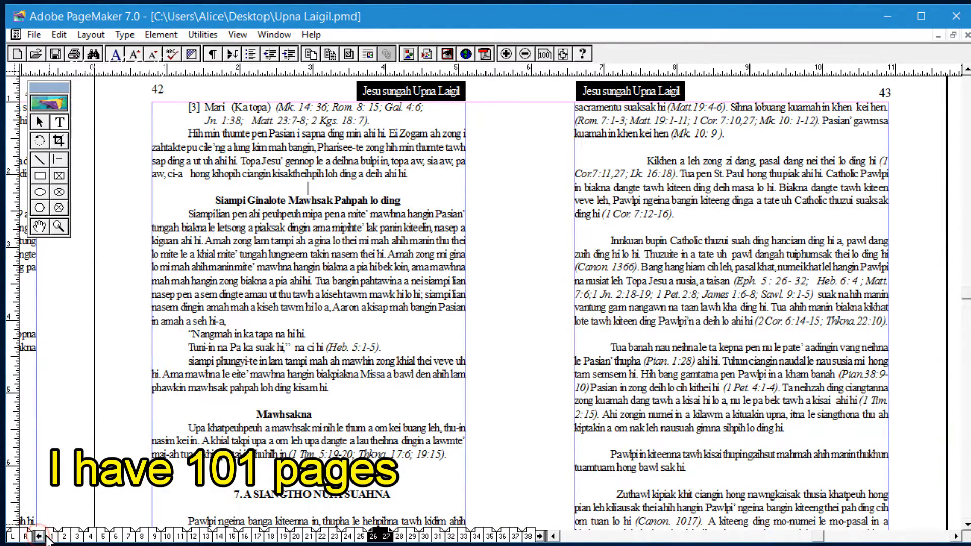
left_click(51, 536)
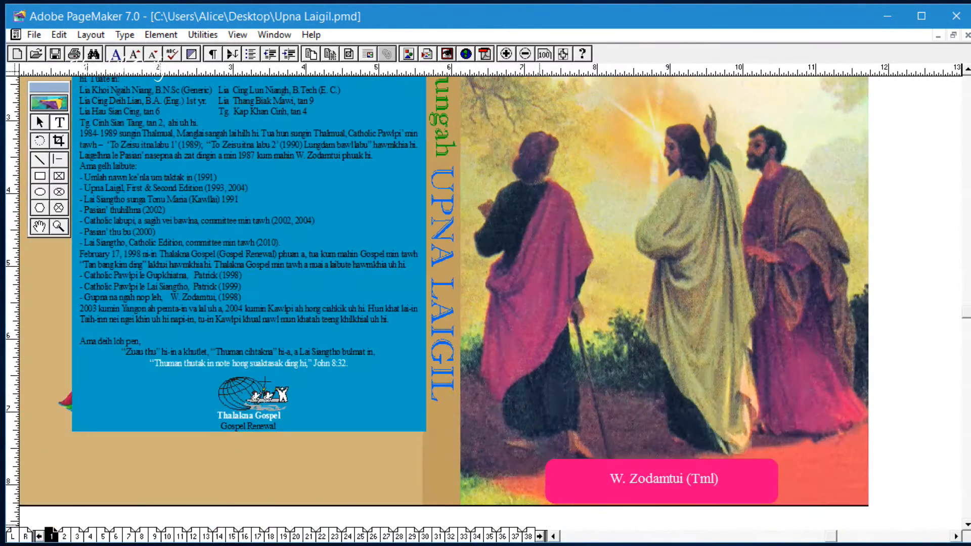
Advance the publication's page list to its end and display the last spread, pages 100 and 101.
left_click(540, 537)
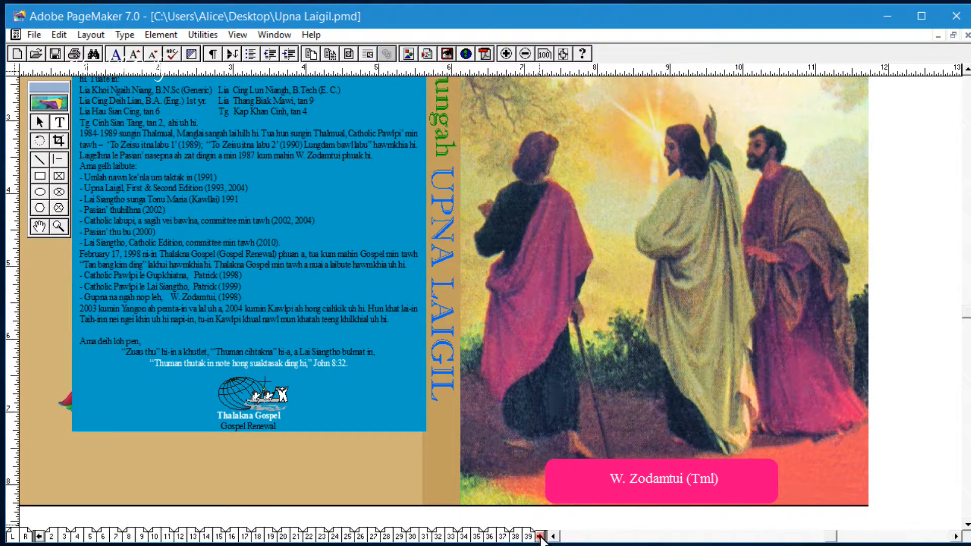
left_click(540, 536)
left_click(540, 536)
left_click(540, 536)
left_click(541, 537)
left_click(540, 536)
left_click(541, 537)
left_click(540, 536)
left_click(541, 536)
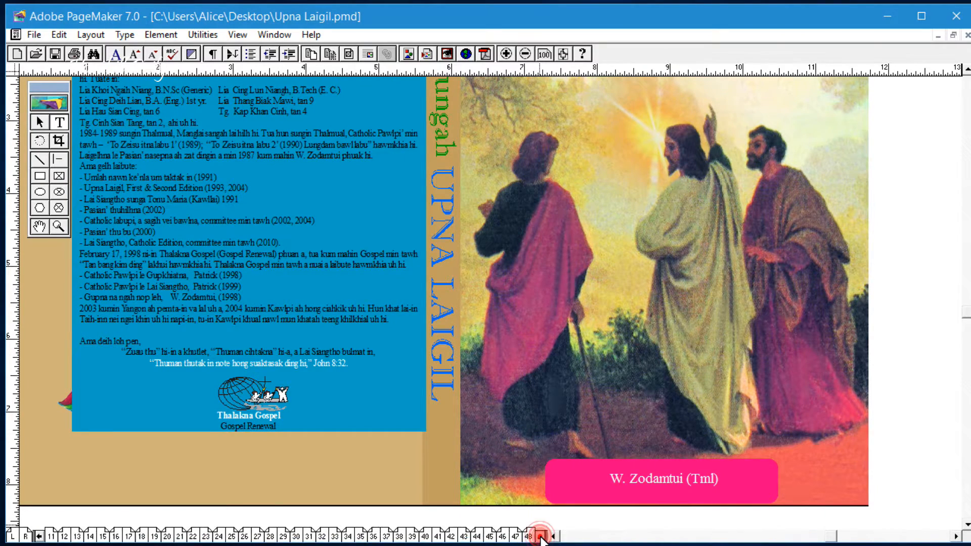
left_click(541, 536)
left_click(541, 537)
left_click(540, 536)
left_click(541, 537)
left_click(541, 536)
left_click(541, 536)
left_click(541, 536)
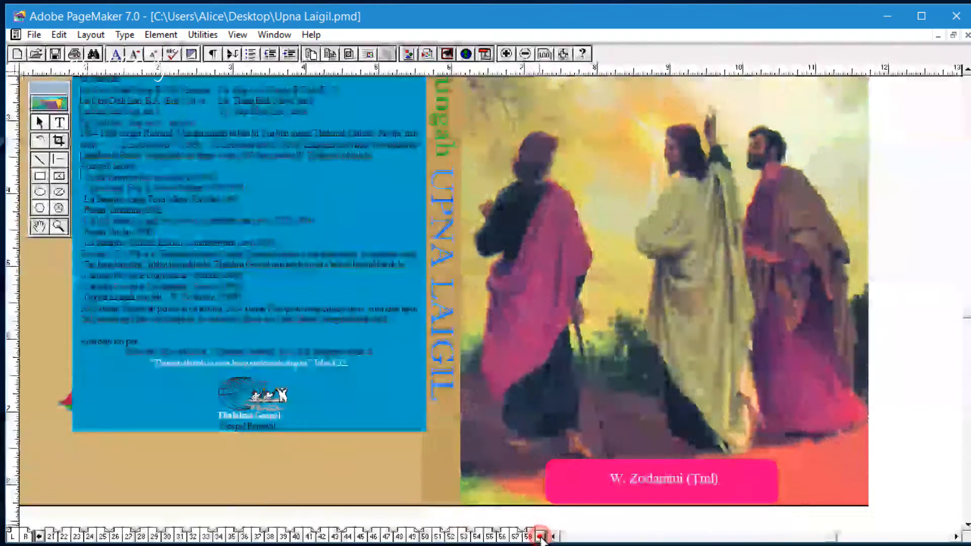
left_click(540, 537)
left_click(541, 536)
left_click(540, 537)
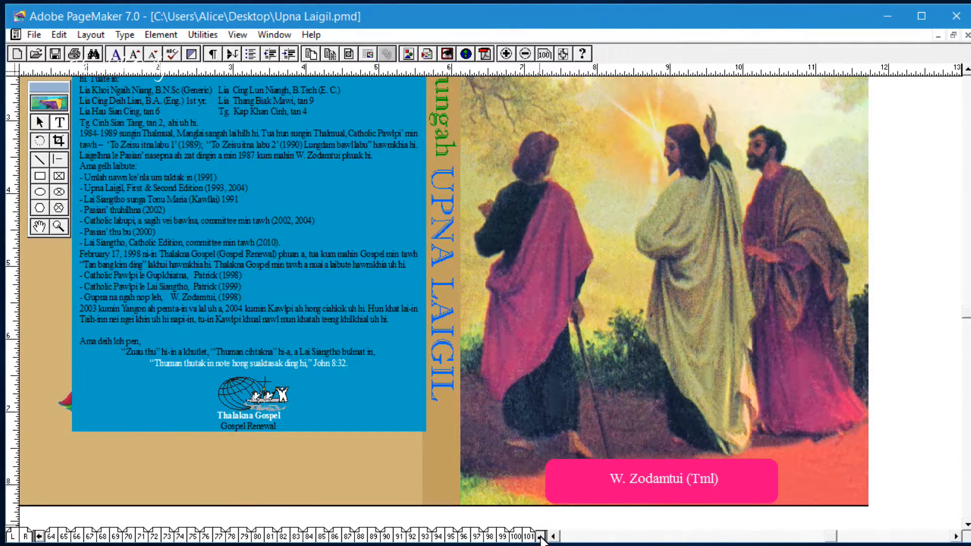
left_click(529, 536)
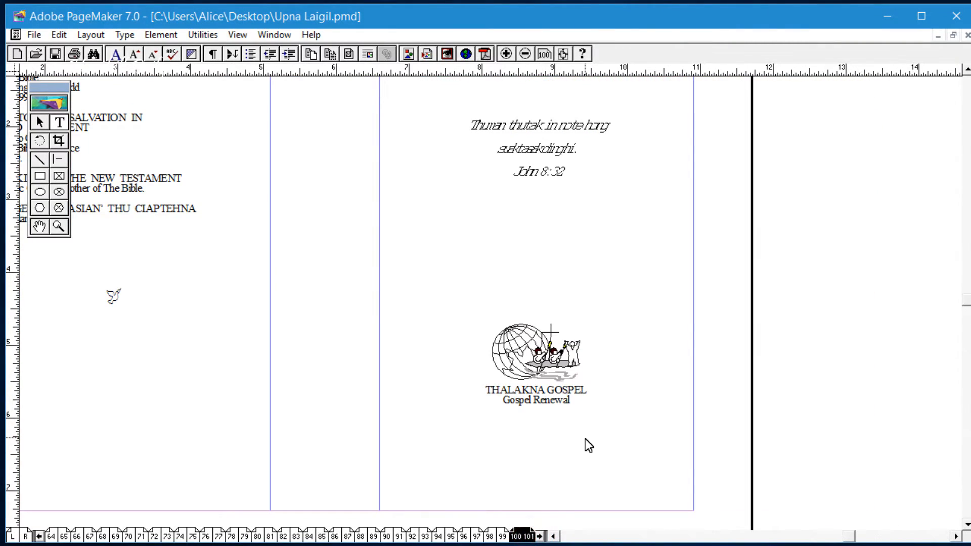
Display the spread with pages 96 and 97 of the publication.
left_click(502, 538)
left_click(516, 537)
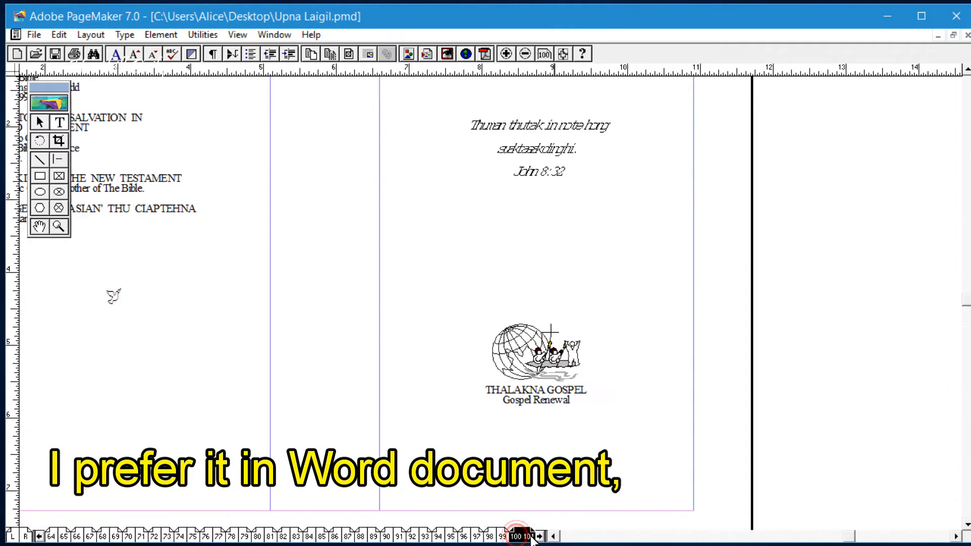
left_click(490, 537)
left_click(476, 538)
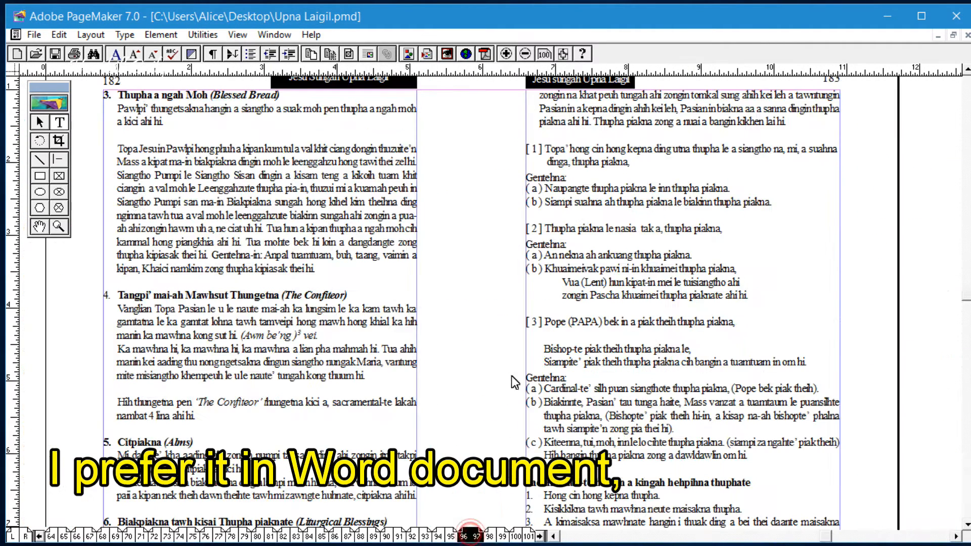
Try selecting passages across the Blessed Bread and The Confiteor sections, clearing the selection each time.
left_click_drag(156, 161, 322, 364)
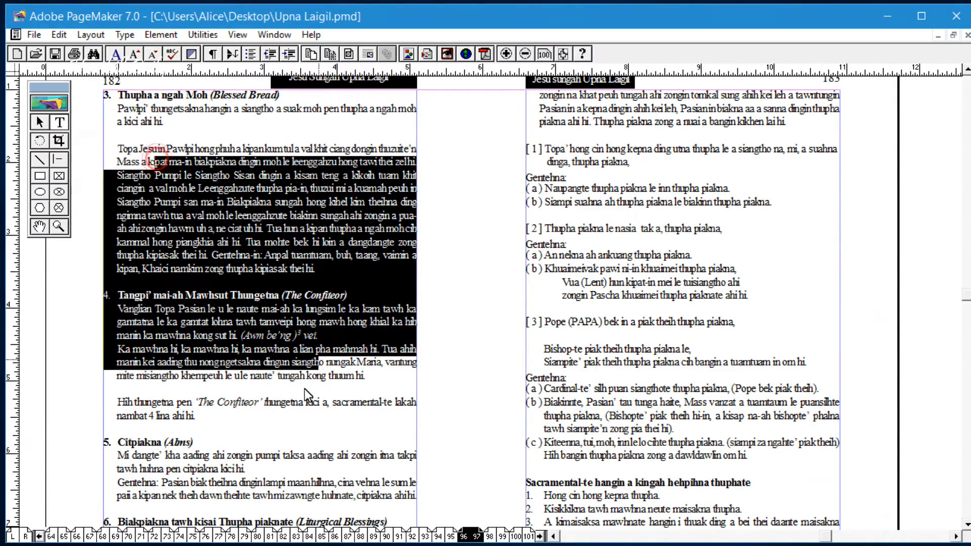
left_click(282, 412)
left_click_drag(147, 189, 354, 377)
left_click(340, 415)
left_click_drag(212, 235, 334, 373)
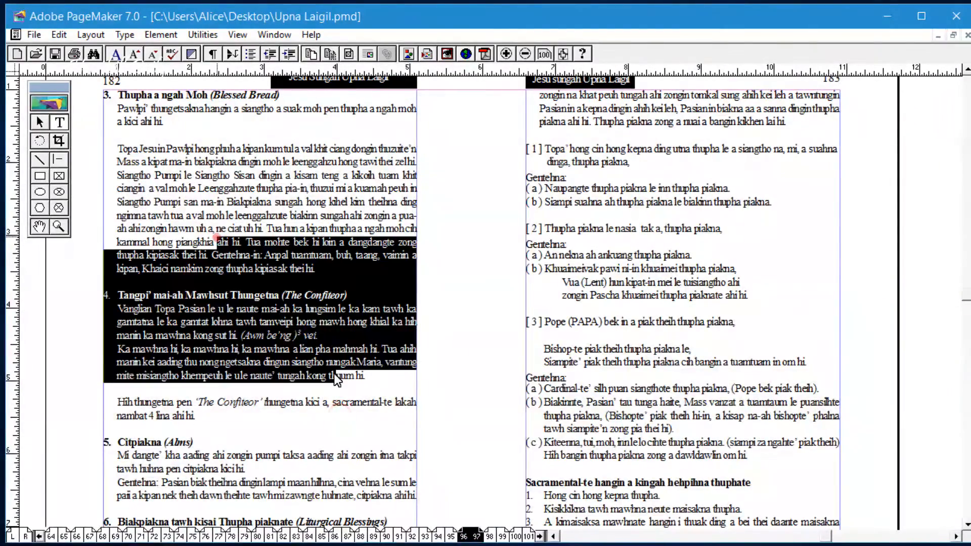
left_click(336, 426)
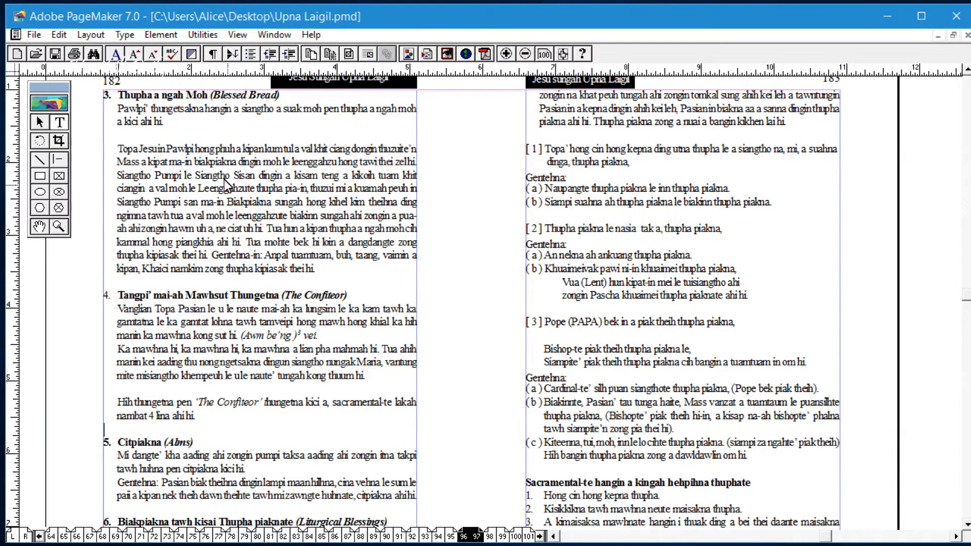
left_click(197, 163)
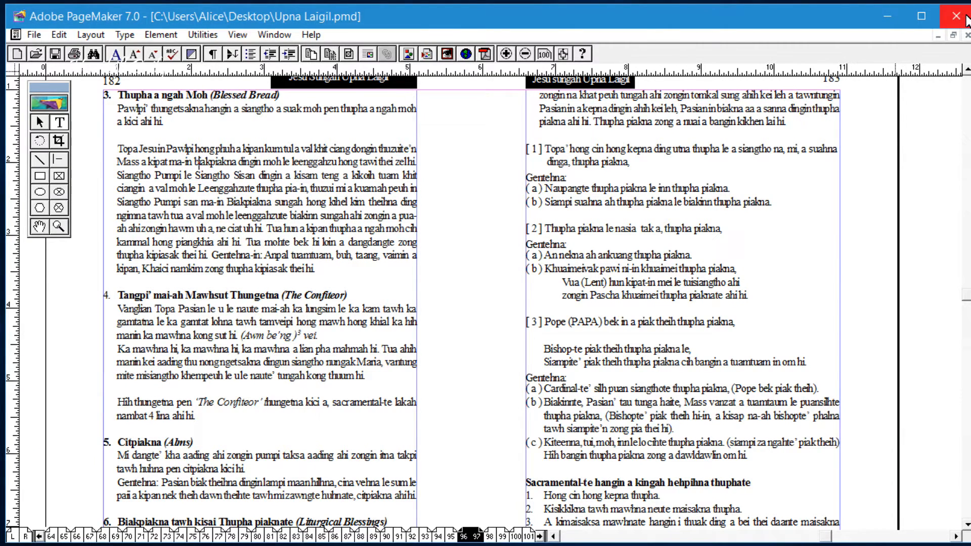
Close PageMaker and open the PageMaker publication Upna Laigil from the Desktop in InDesign.
left_click(956, 16)
left_click(562, 336)
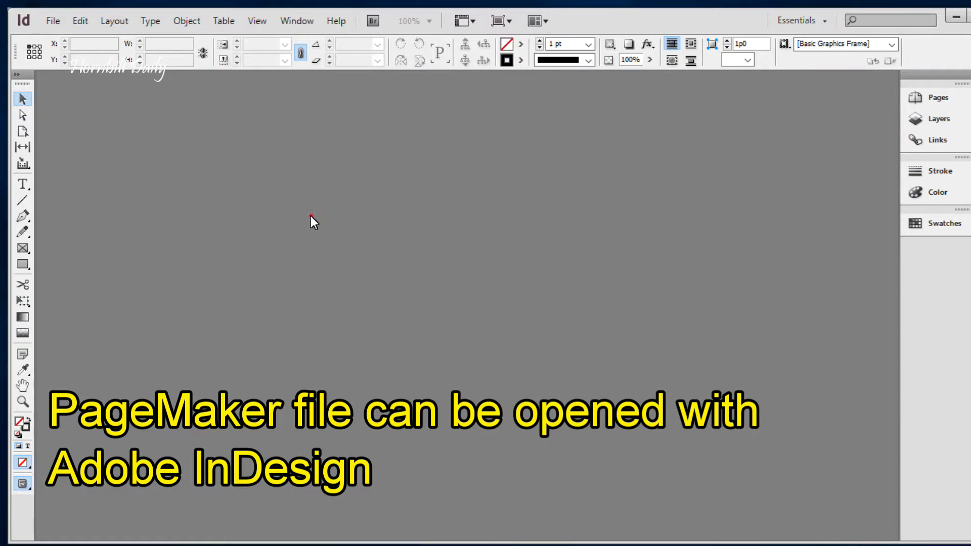
left_click(311, 216)
left_click(53, 21)
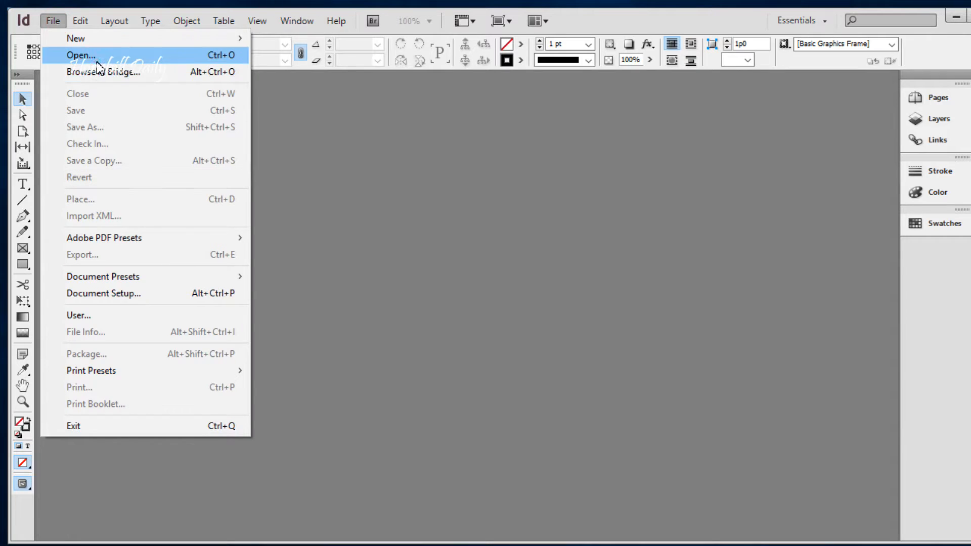
left_click(81, 55)
left_click(349, 190)
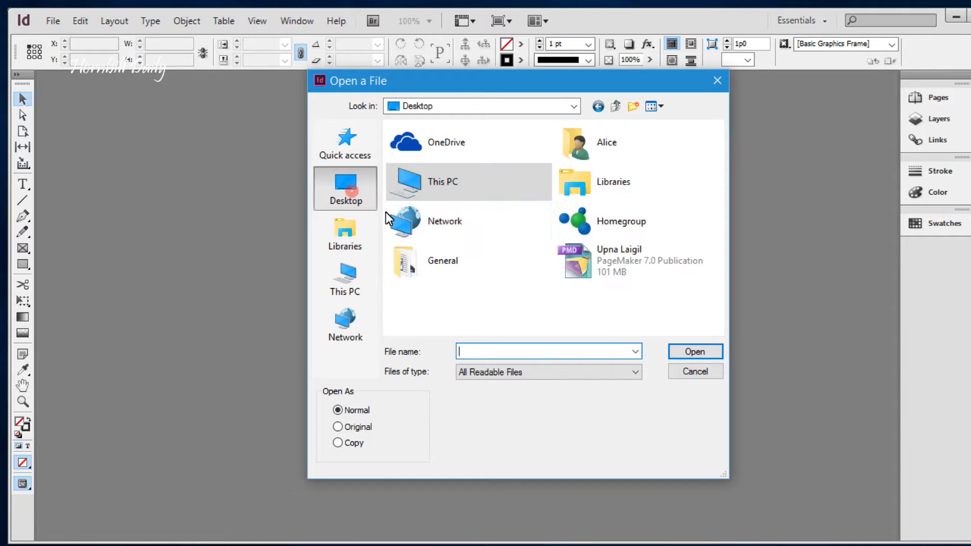
left_click(622, 256)
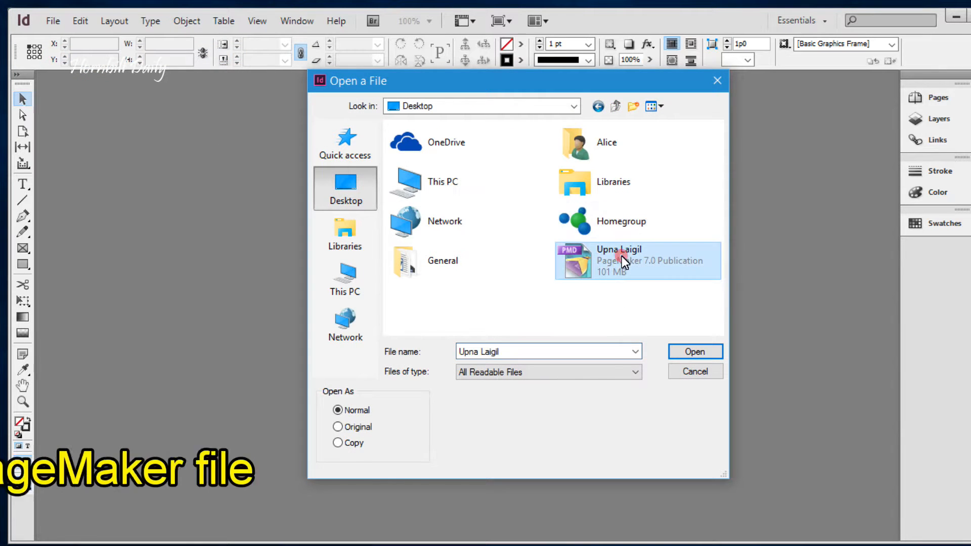
left_click(697, 353)
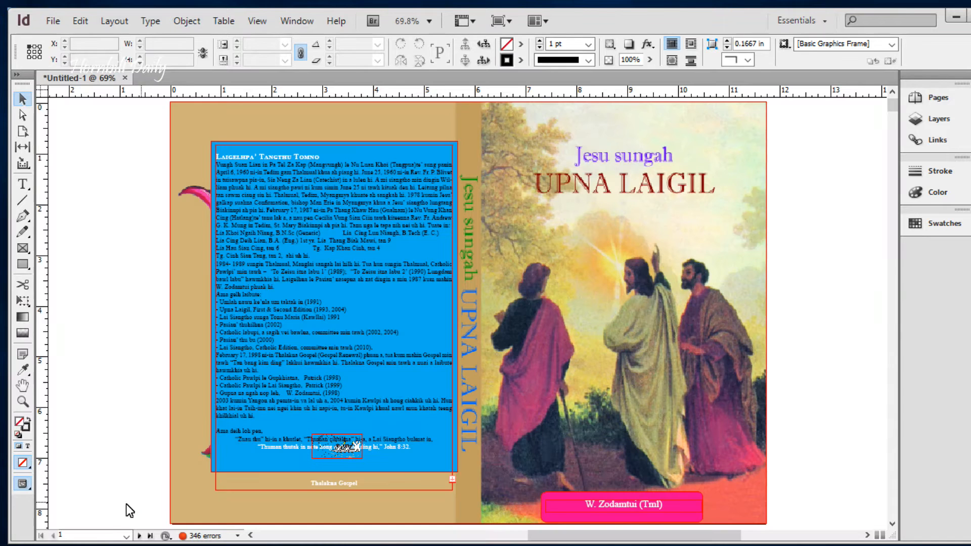
Check the converted document's length by displaying its last page, 101, and return to page 1.
left_click(126, 536)
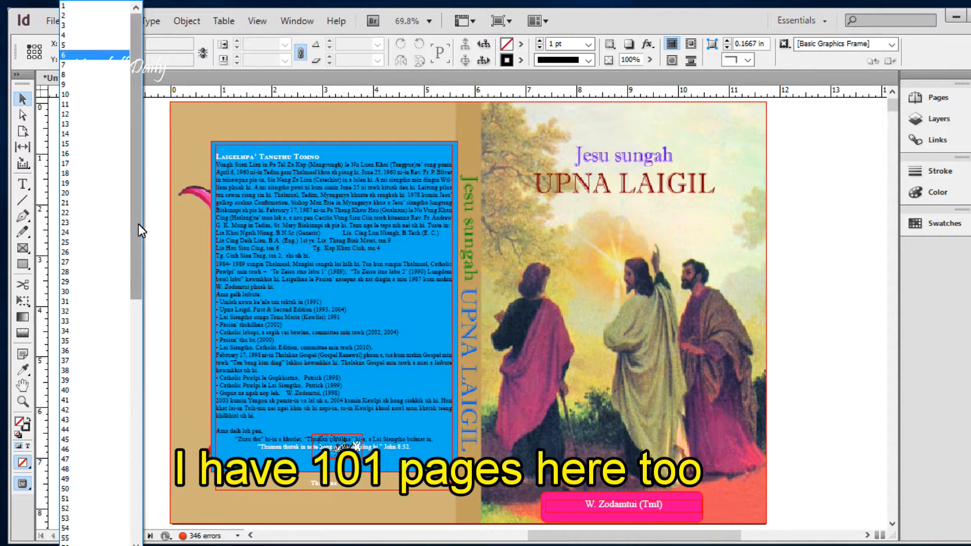
left_click_drag(138, 227, 144, 513)
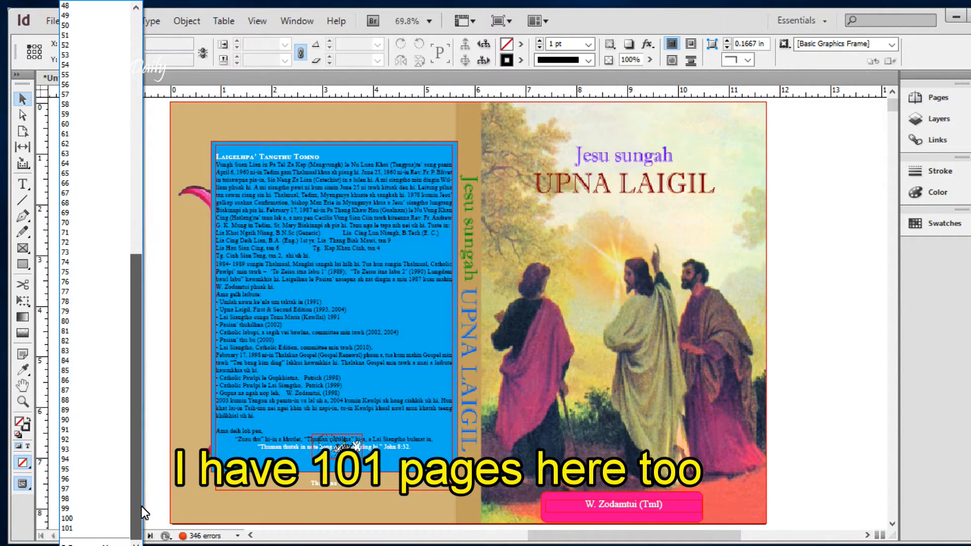
left_click(70, 529)
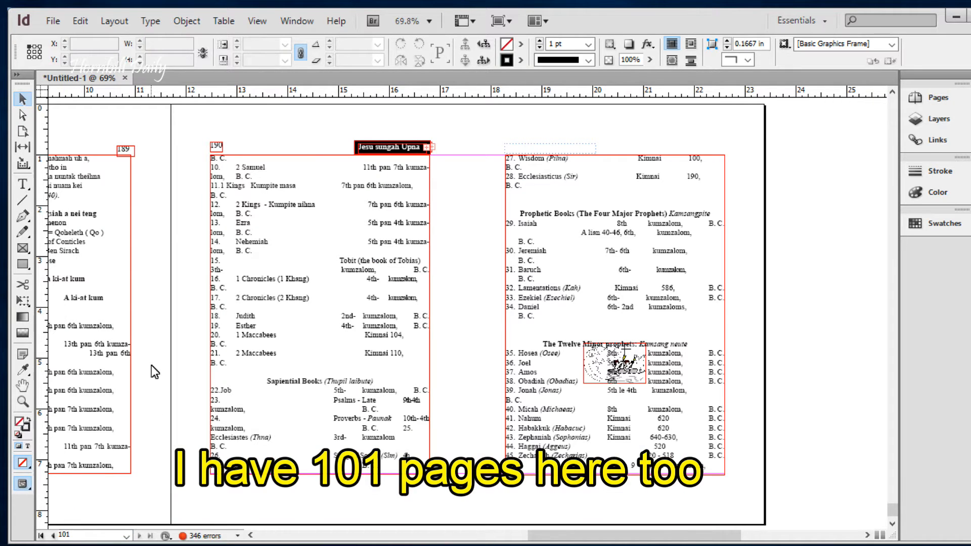
left_click(126, 536)
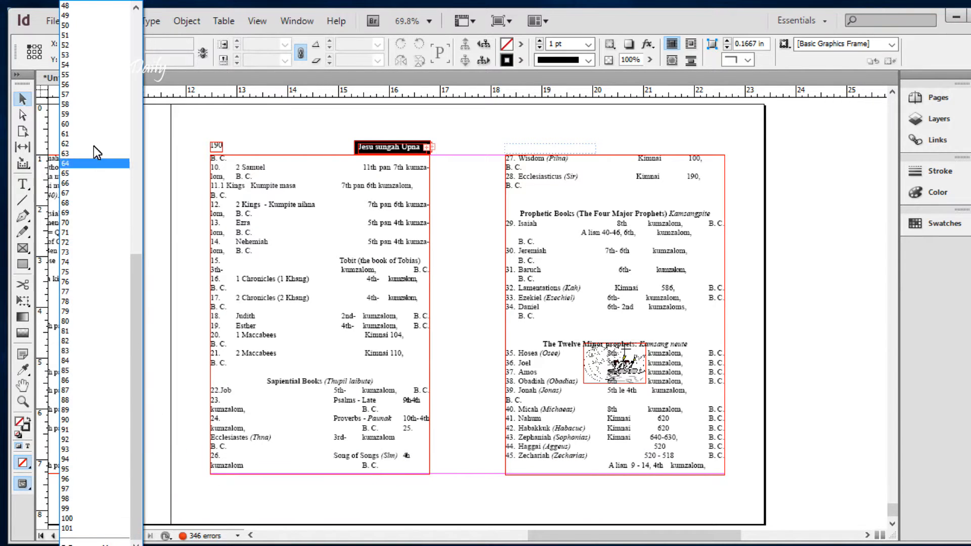
scroll(119, 390, "up", 8)
scroll(86, 152, "up", 8)
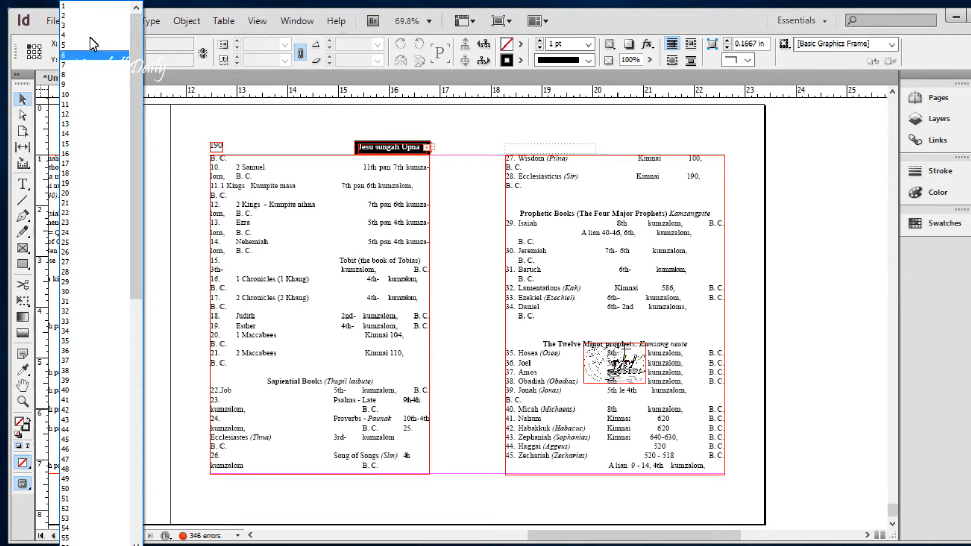
left_click(83, 9)
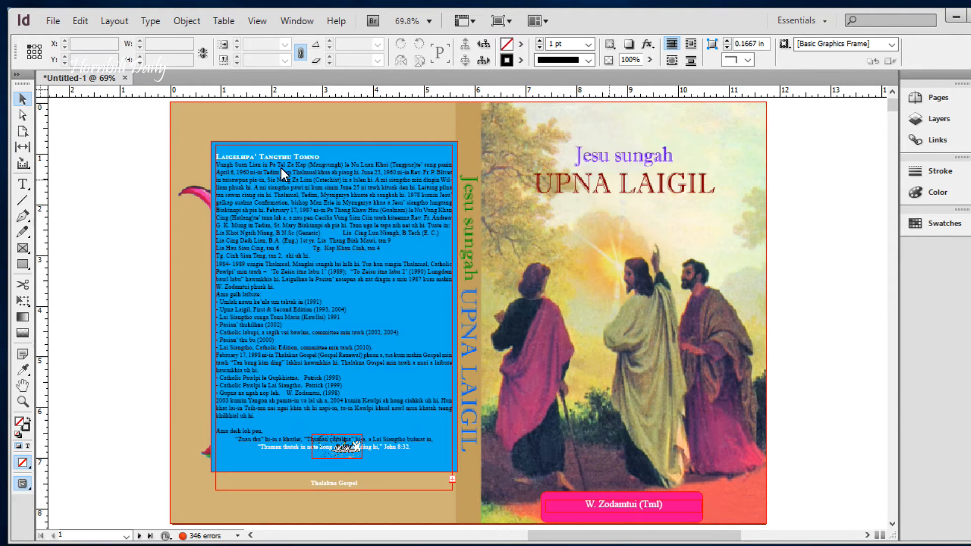
Start exporting the document to the Desktop in the Adobe PDF (Print) format.
left_click(53, 21)
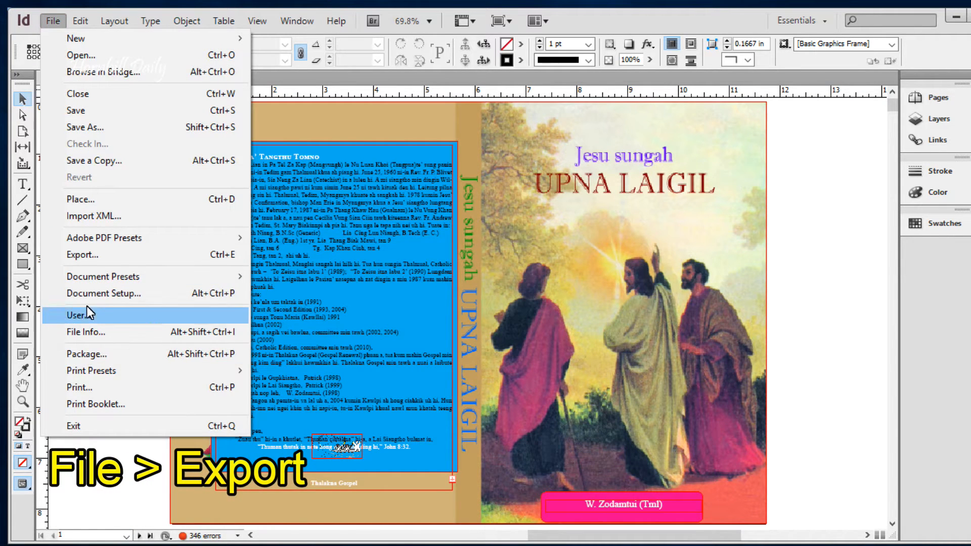
left_click(166, 254)
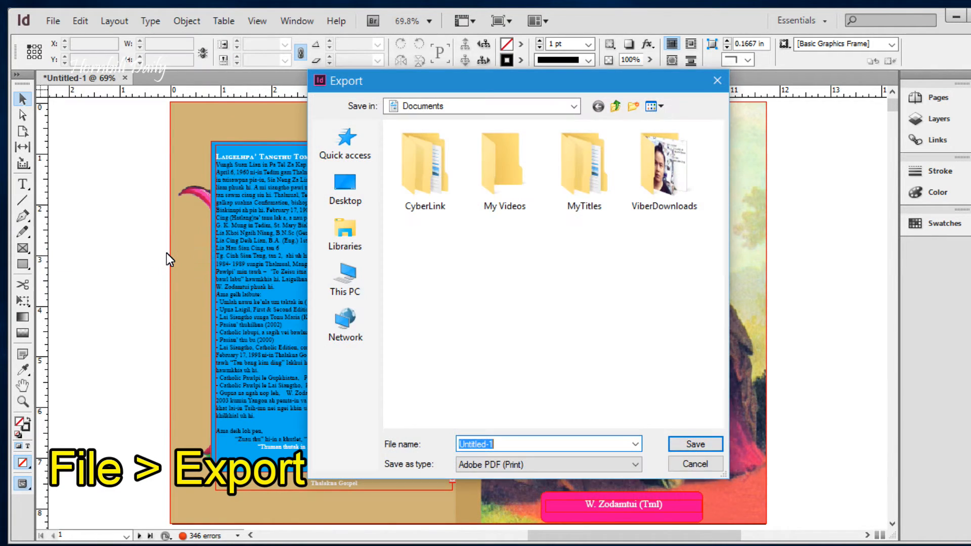
left_click(346, 187)
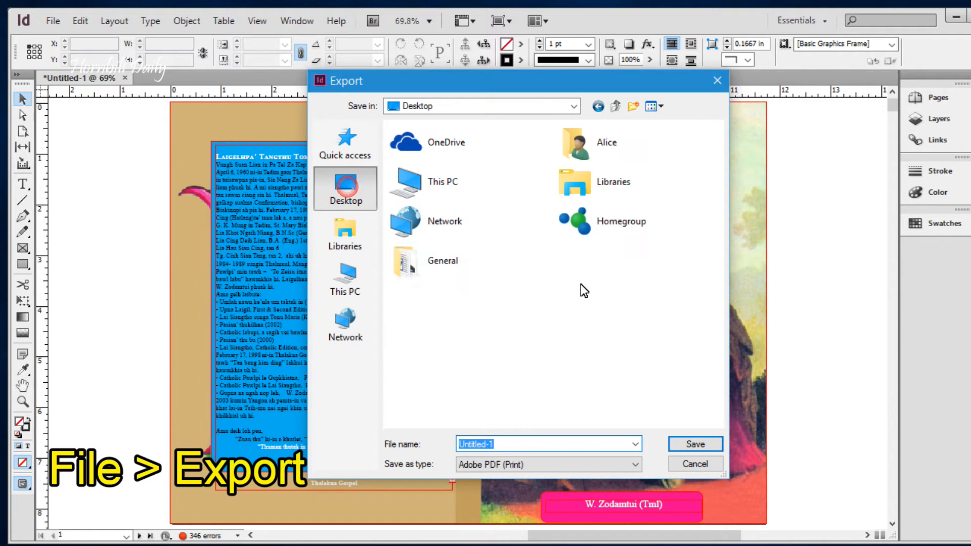
left_click(575, 465)
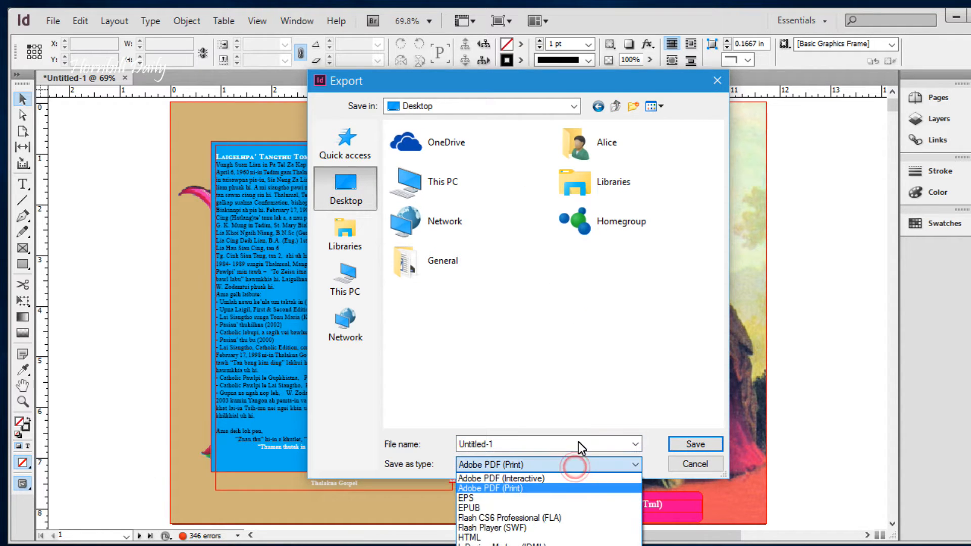
left_click(569, 491)
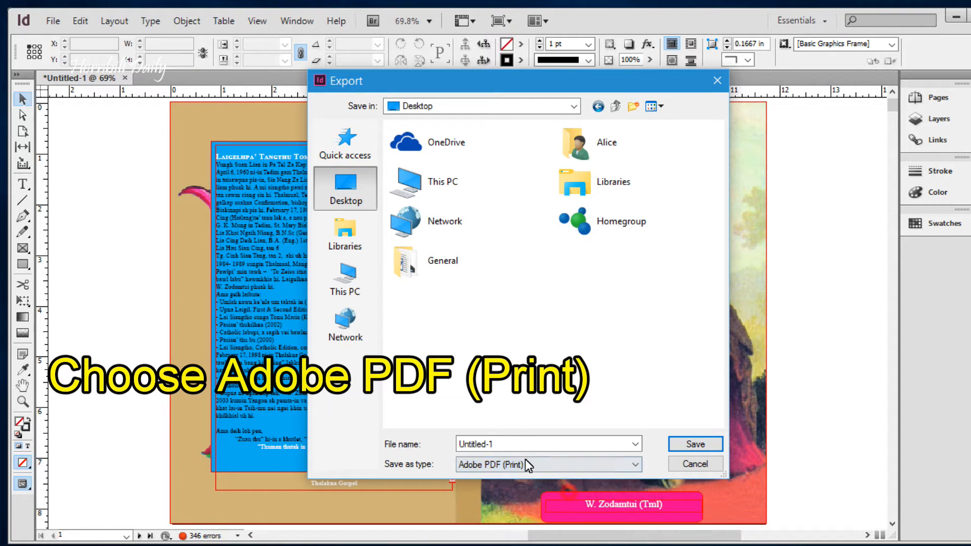
Name the export file Upna Laigil and save it to continue to the PDF export settings.
double_click(482, 446)
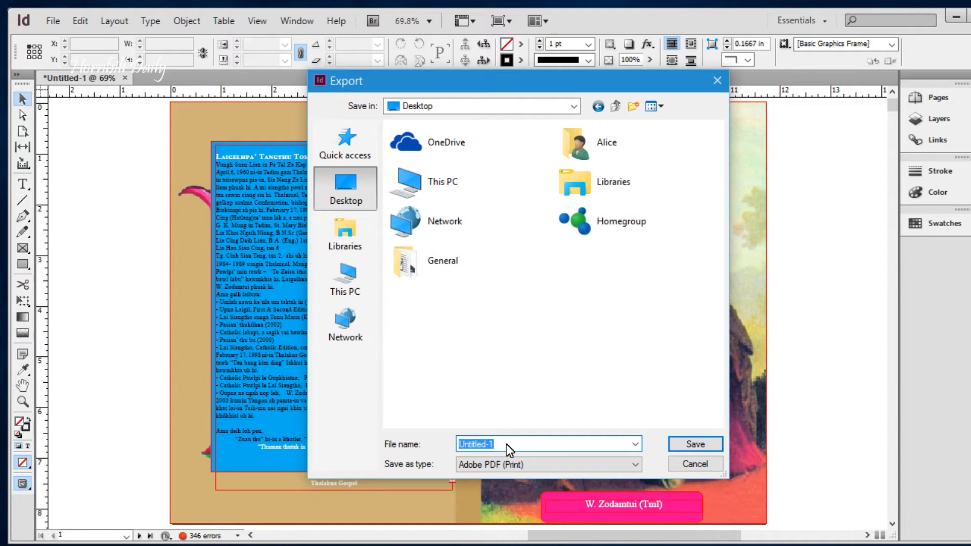
type("Upna Laigil")
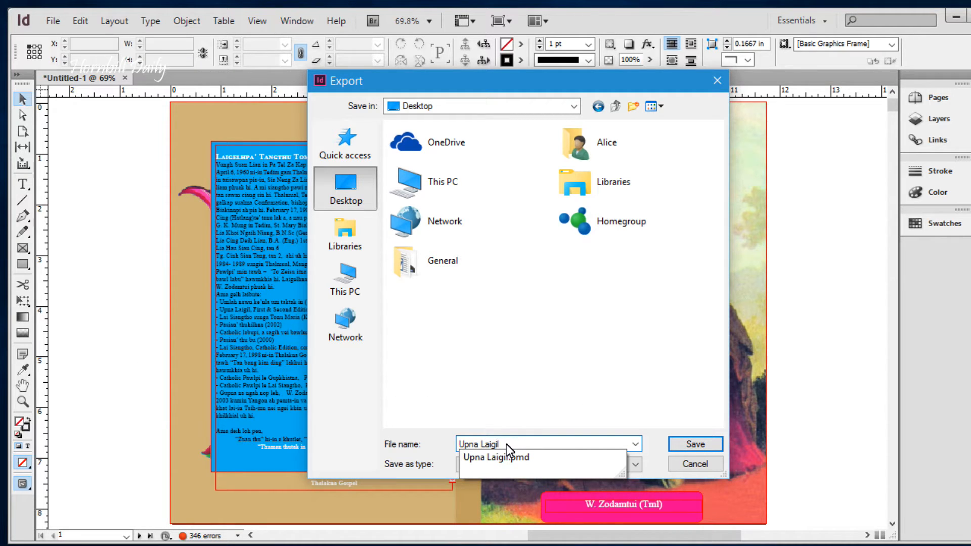
key("Tab")
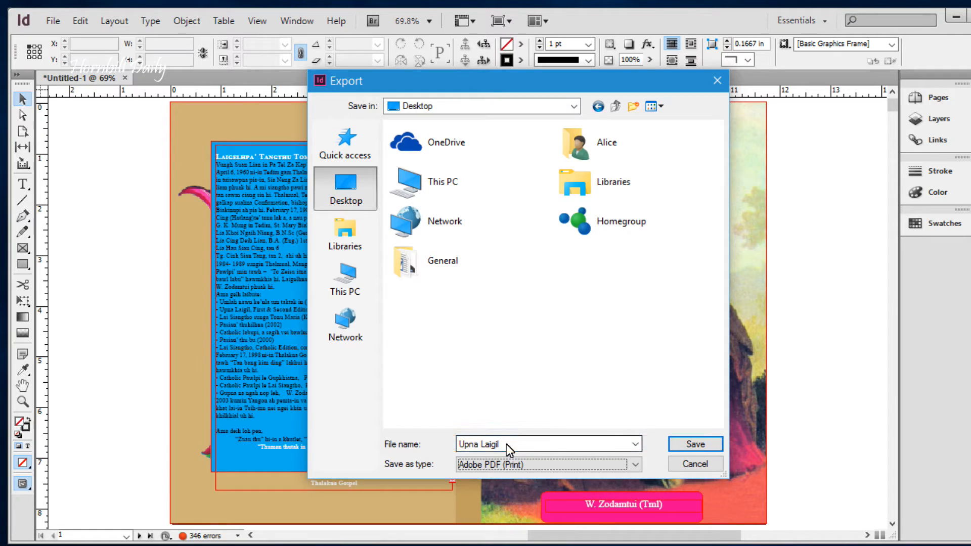
left_click(705, 445)
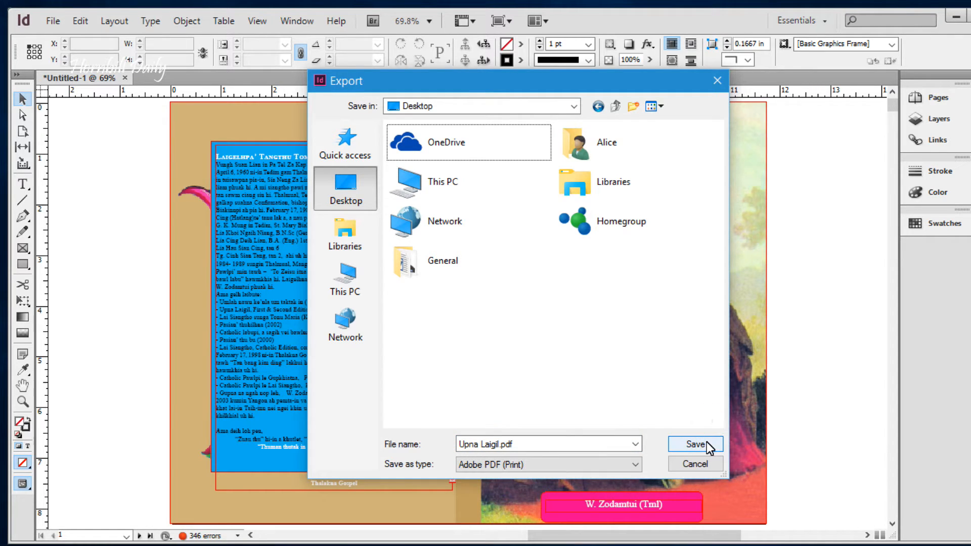
left_click(529, 445)
left_click(660, 426)
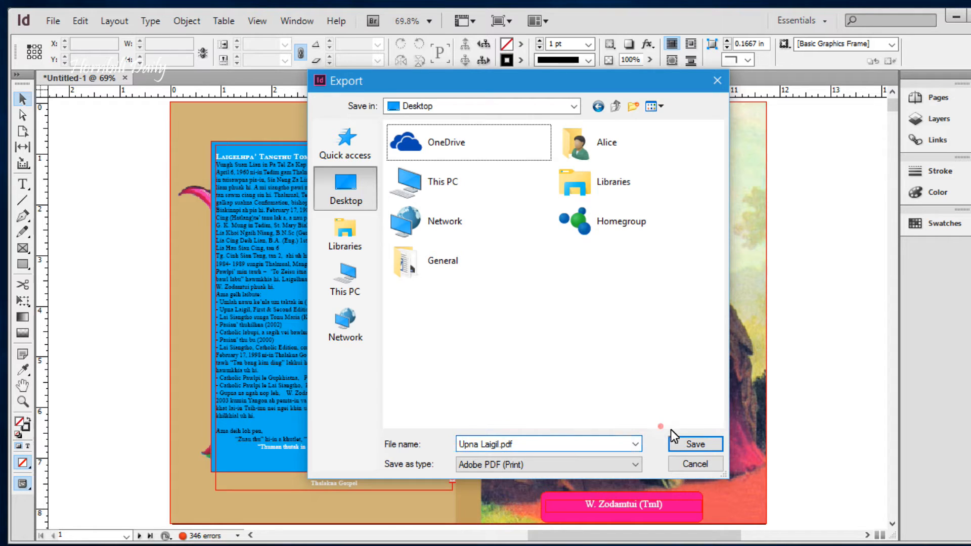
left_click(697, 447)
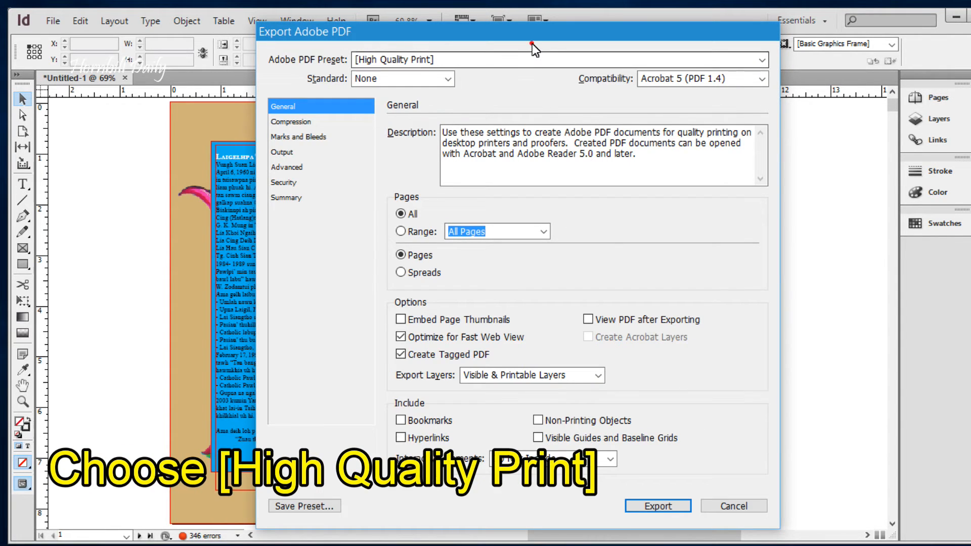
Export the PDF with the [High Quality Print] preset, accepting the overset text and missing fonts notices.
left_click(519, 62)
left_click(478, 75)
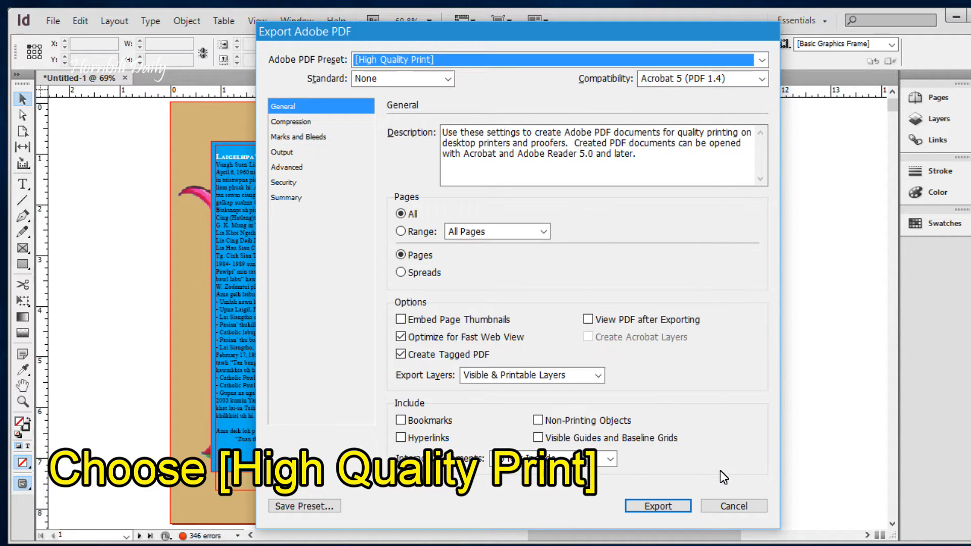
left_click(668, 501)
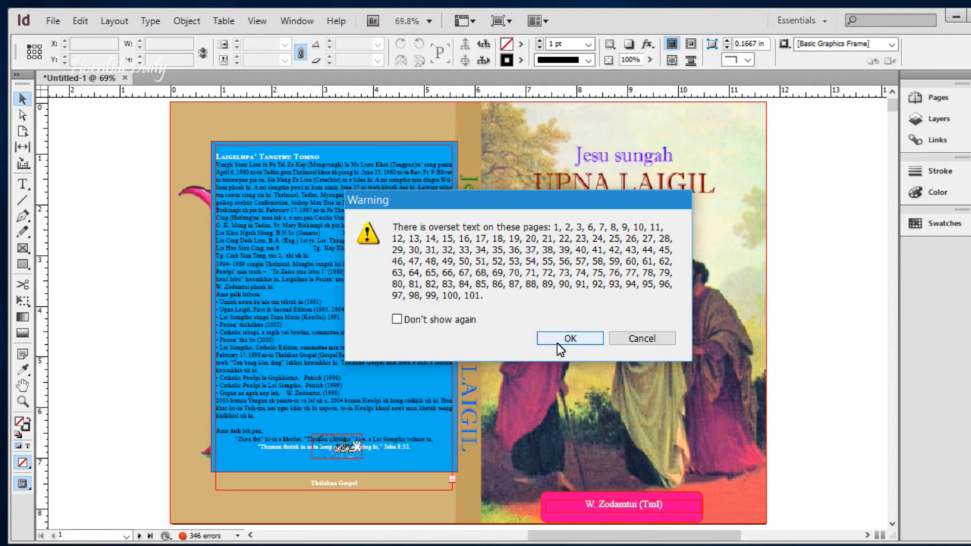
left_click(557, 343)
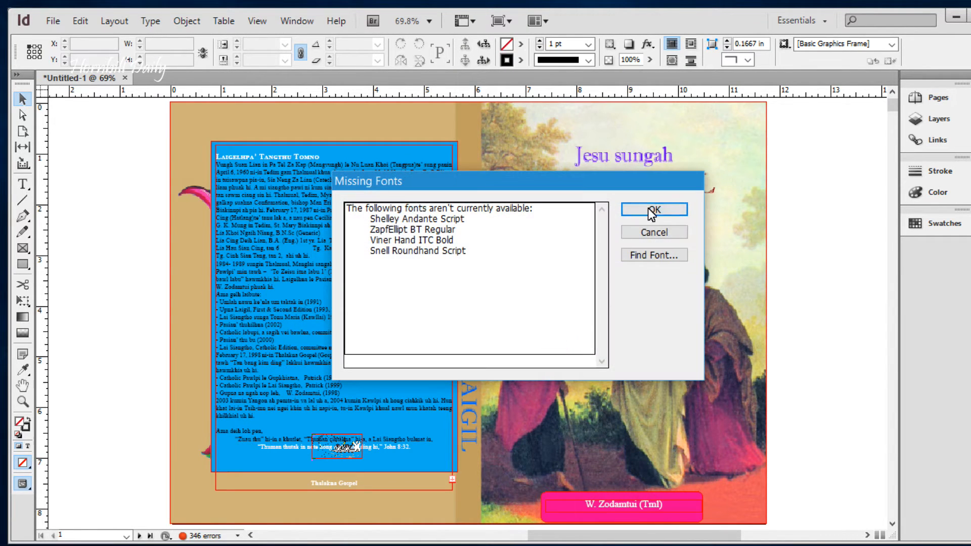
left_click(655, 210)
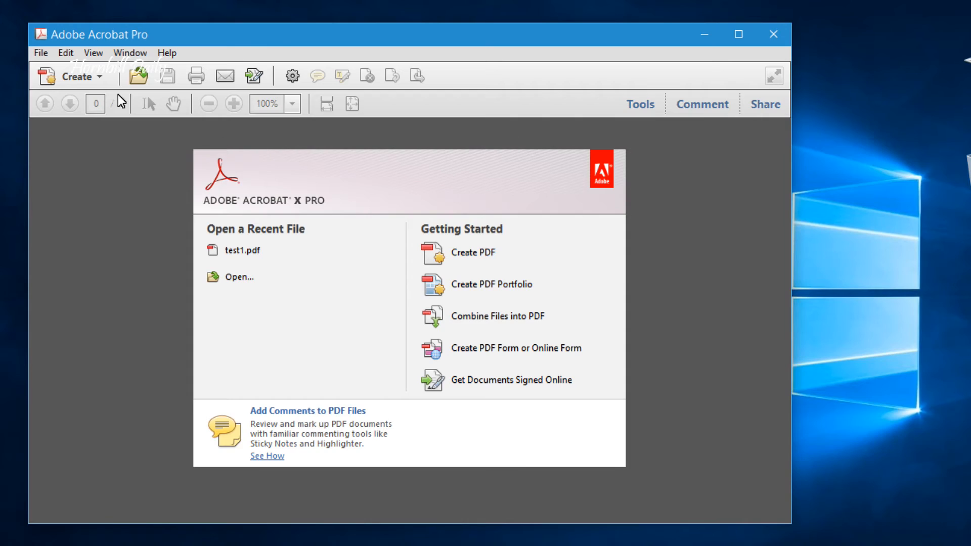
left_click(42, 52)
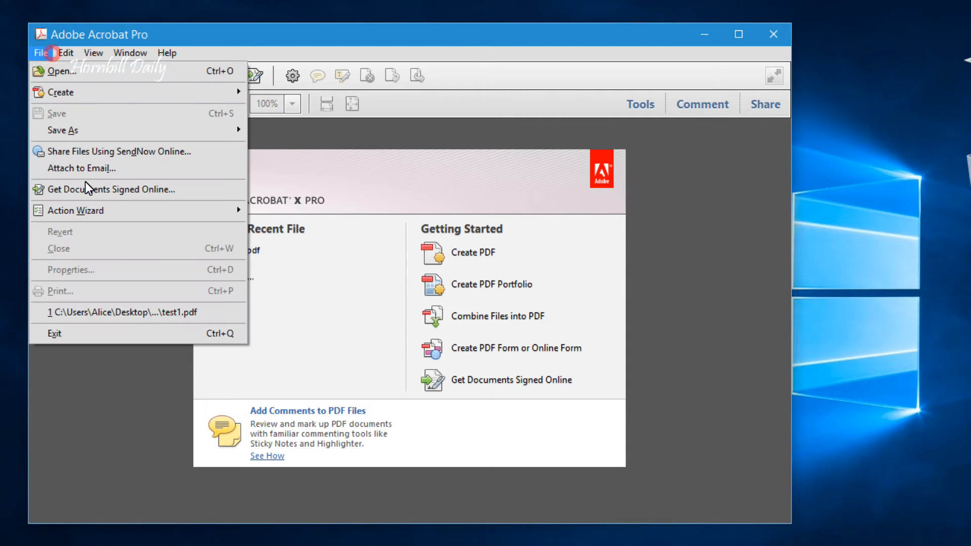
left_click(93, 78)
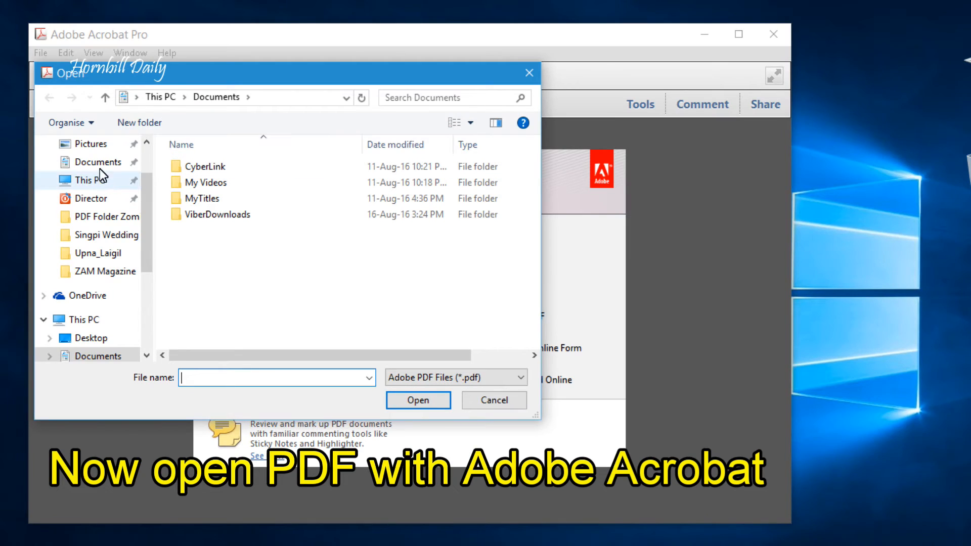
scroll(99, 169, "up", 2)
left_click(90, 186)
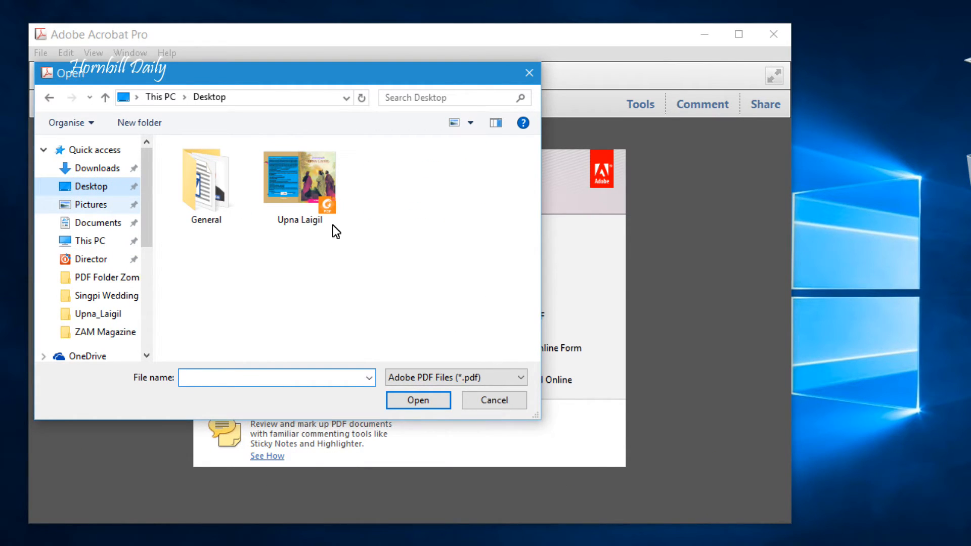
left_click(299, 183)
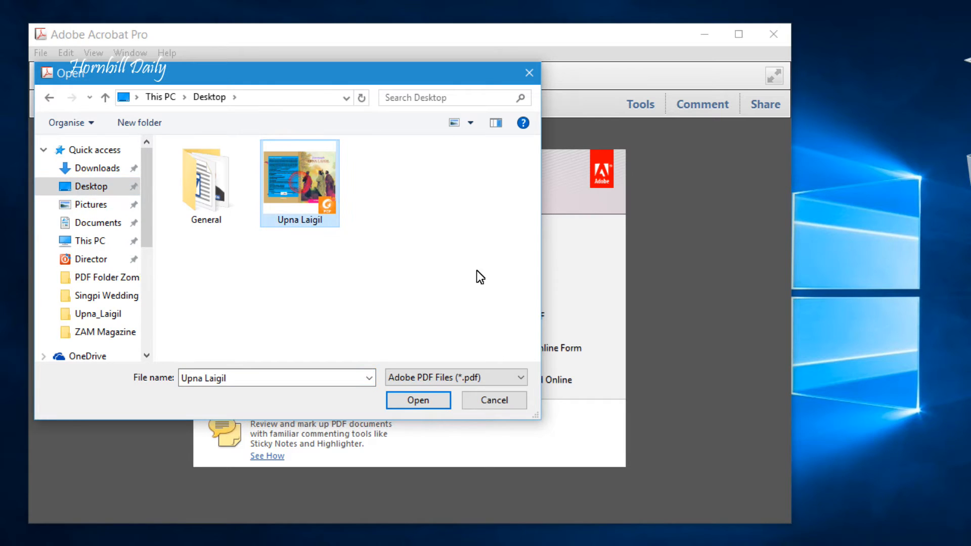
double_click(311, 184)
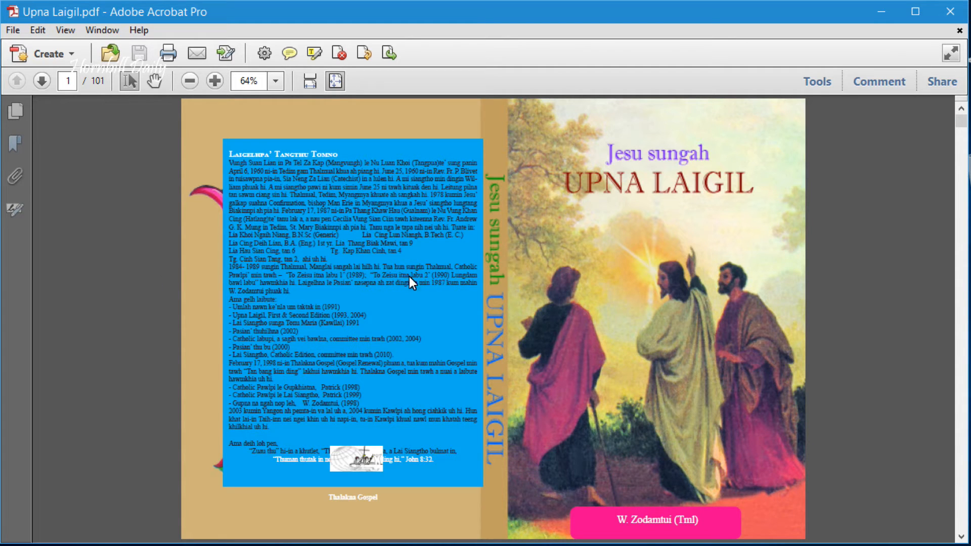
Browse the first pages of the PDF and check its total page count against the original publication.
scroll(384, 272, "down", 10)
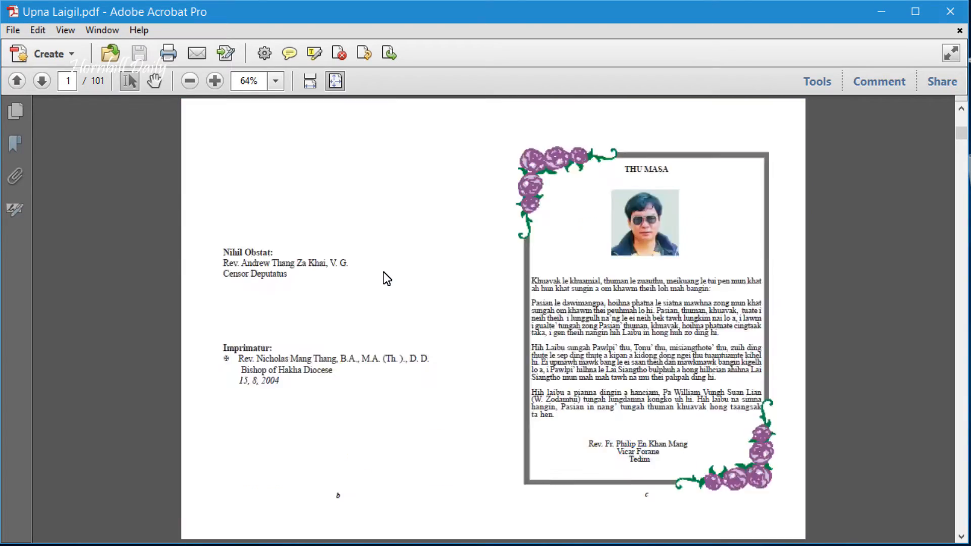
scroll(383, 272, "down", 3)
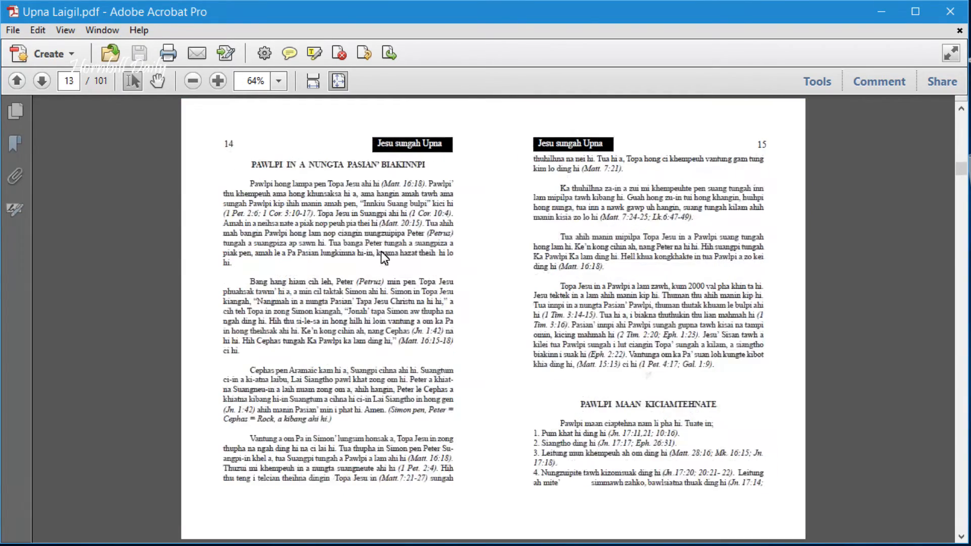
left_click(69, 81)
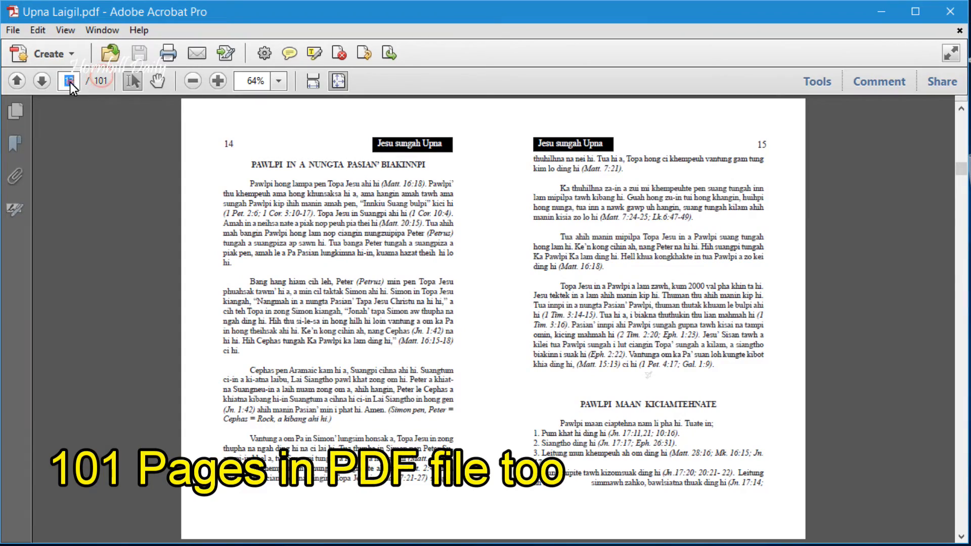
left_click(101, 87)
left_click(356, 250)
scroll(408, 383, "down", 6)
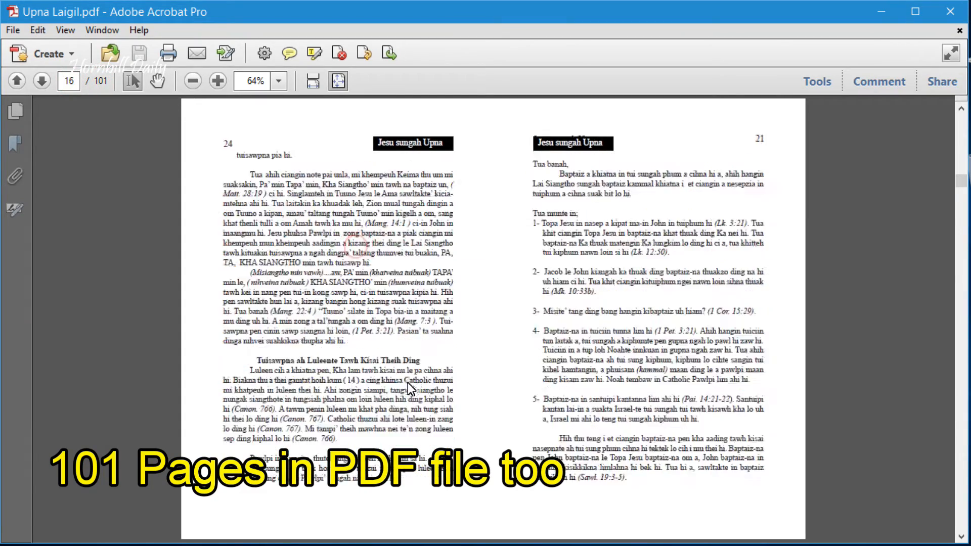
scroll(408, 381, "up", 4)
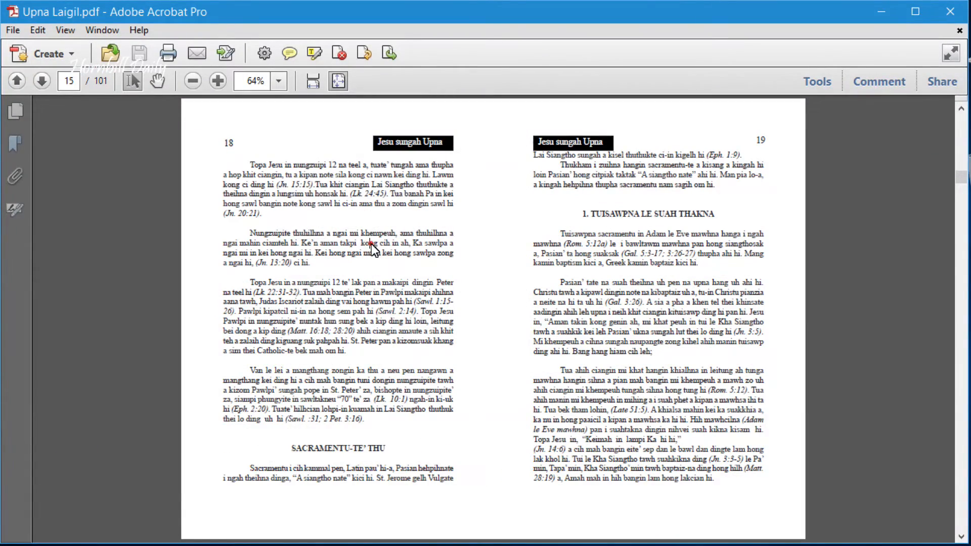
left_click(371, 243)
Save the PDF to the Desktop as a Word Document (*.docx) named Upna Laigil.
left_click(15, 30)
mouse_move(54, 114)
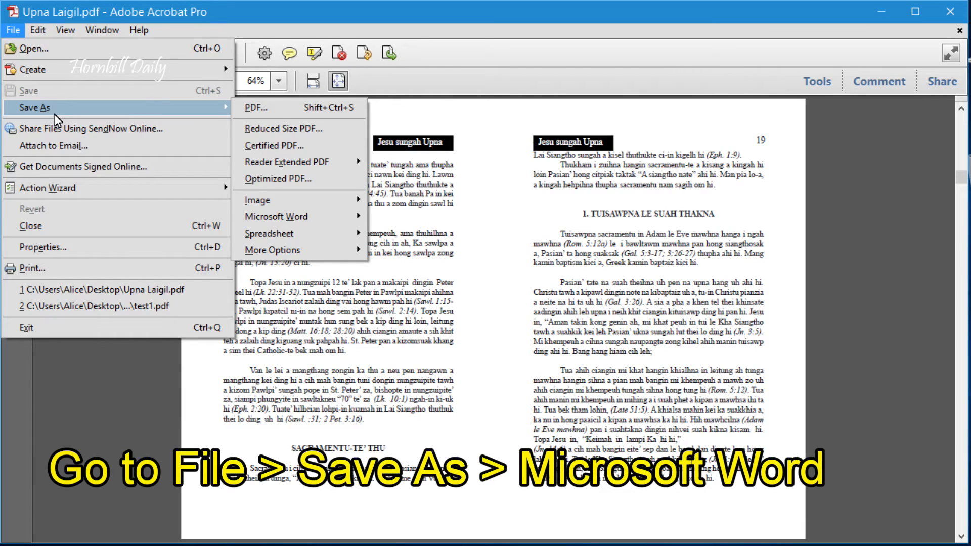
mouse_move(324, 216)
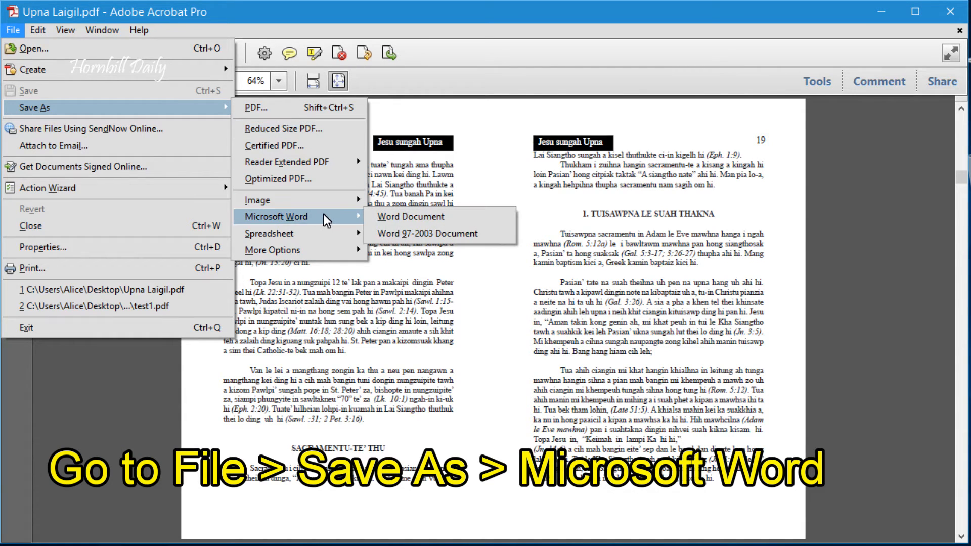
left_click(470, 216)
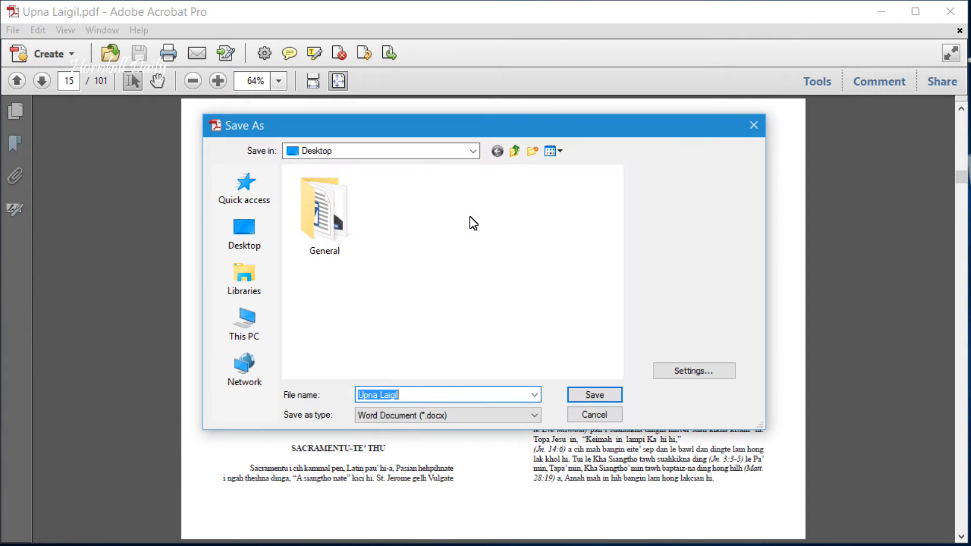
left_click(493, 417)
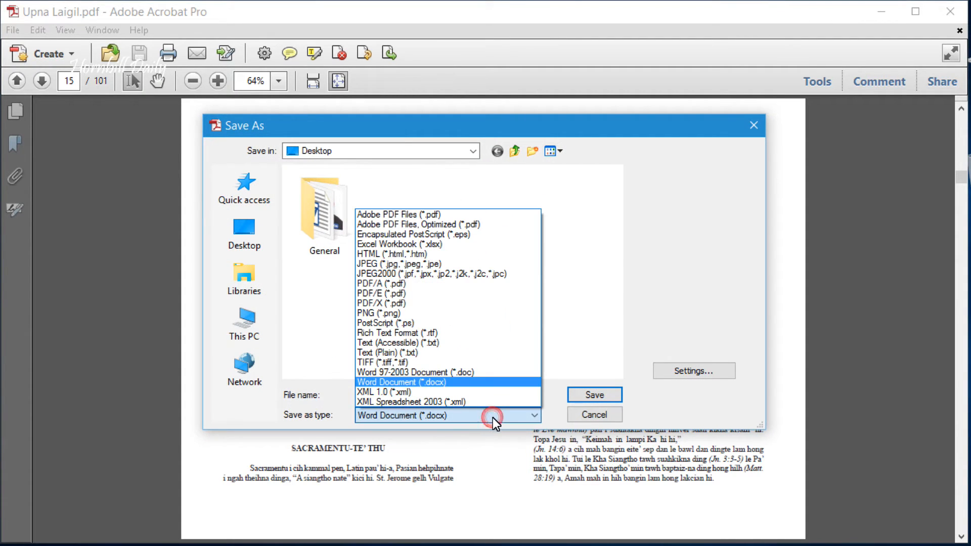
left_click(486, 385)
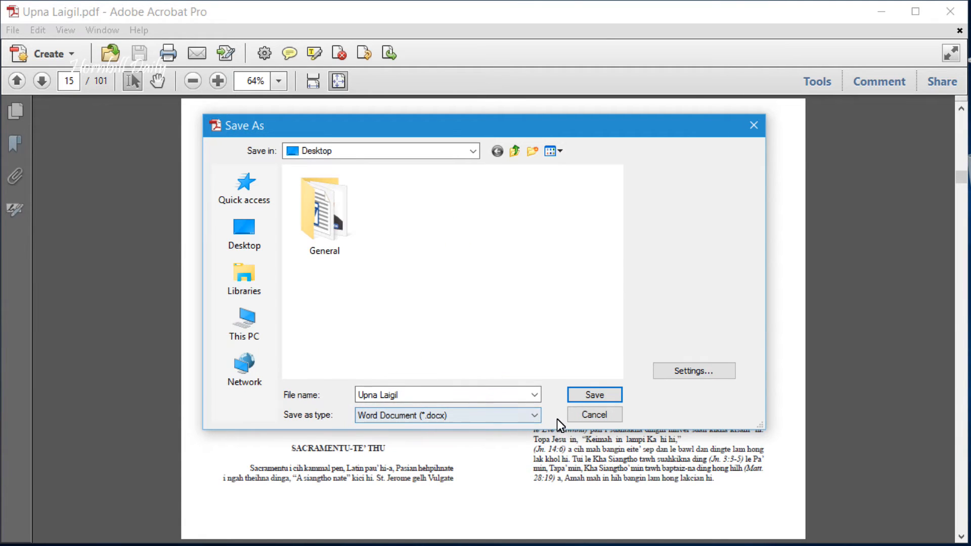
left_click(557, 416)
left_click(467, 397)
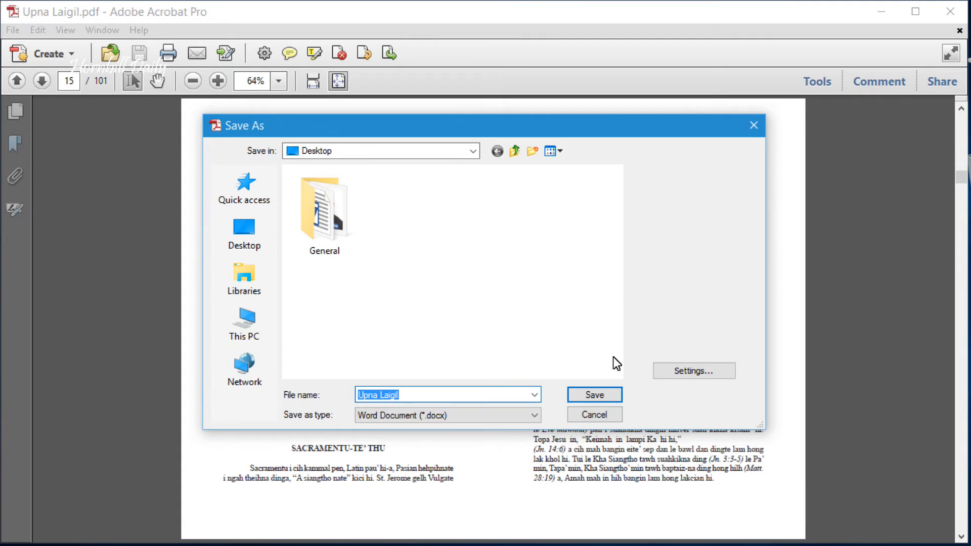
left_click(651, 403)
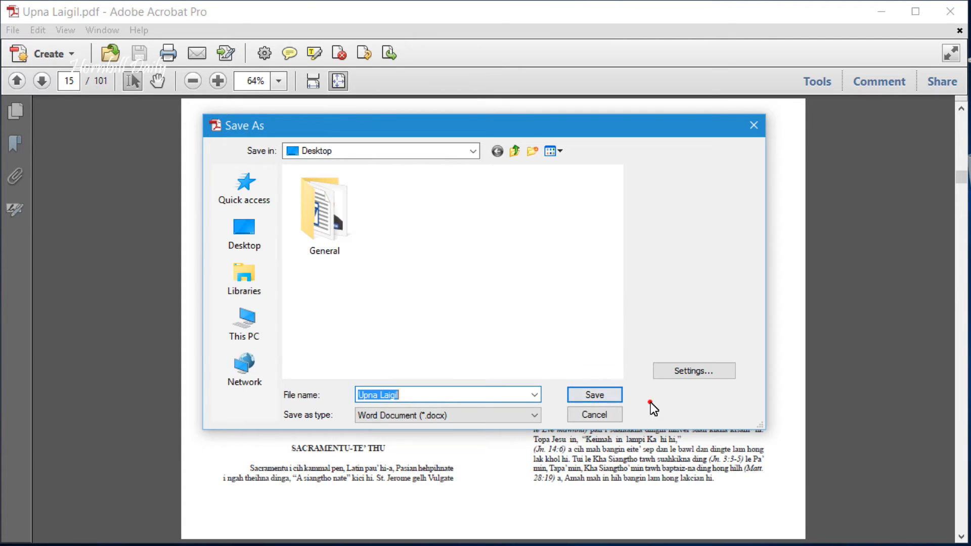
left_click(597, 394)
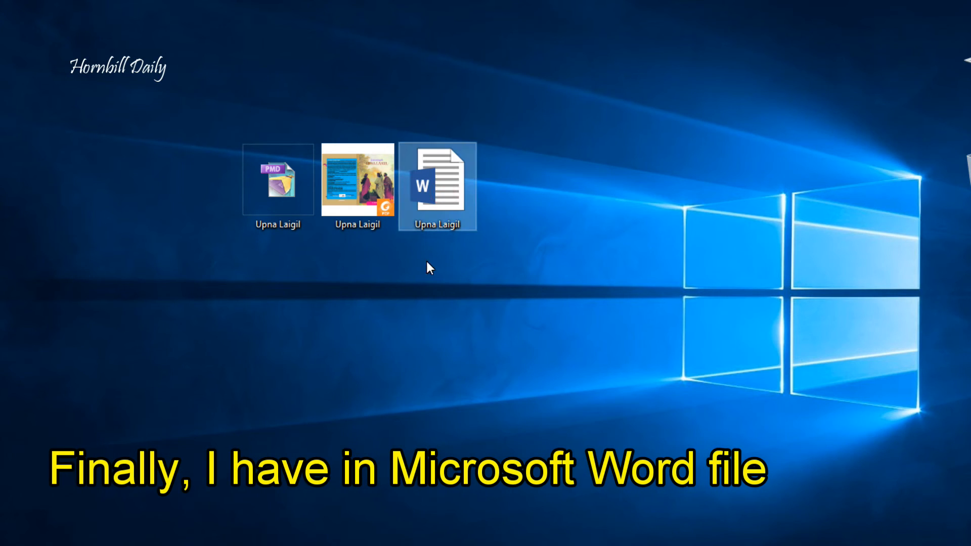
Open the Upna Laigil Word document from the desktop in Microsoft Word and show its page thumbnails for navigation.
double_click(432, 193)
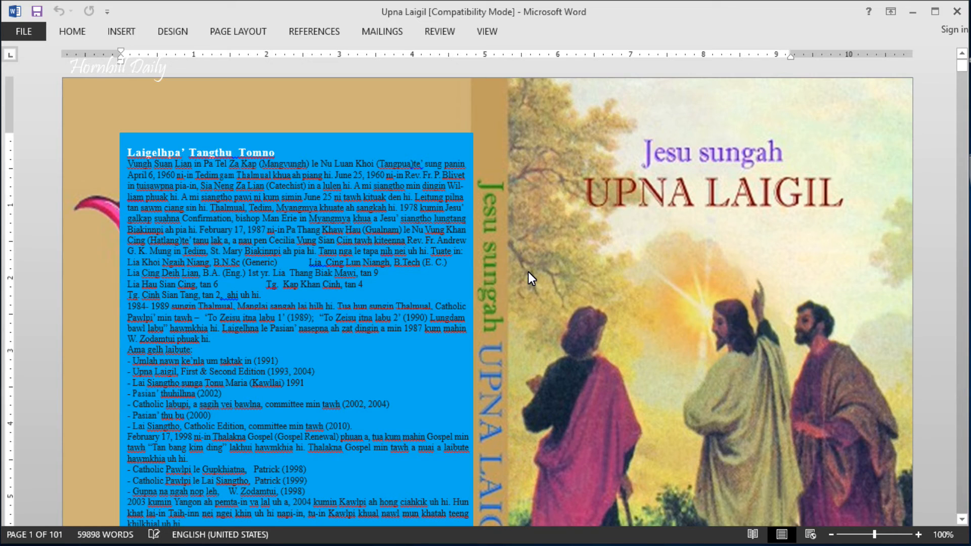
left_click(52, 540)
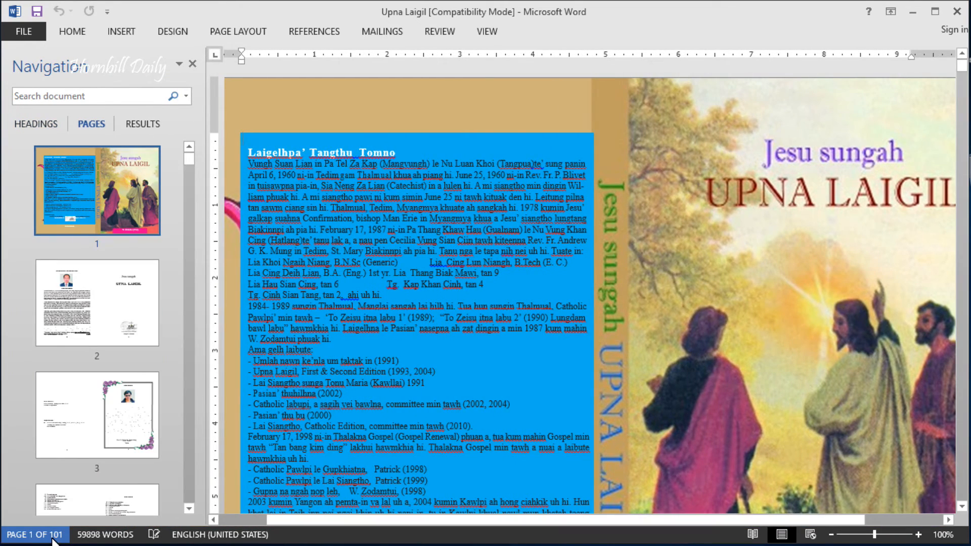
Browse the Word document by its page thumbnails through to page 47, checking that no pages are missing from the conversion.
scroll(122, 367, "down", 10)
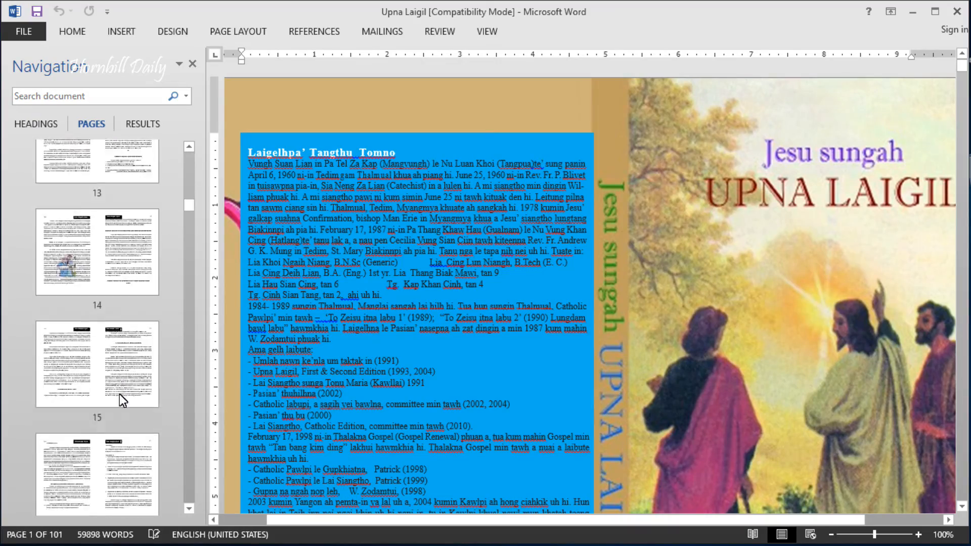
left_click(95, 319)
left_click(101, 417)
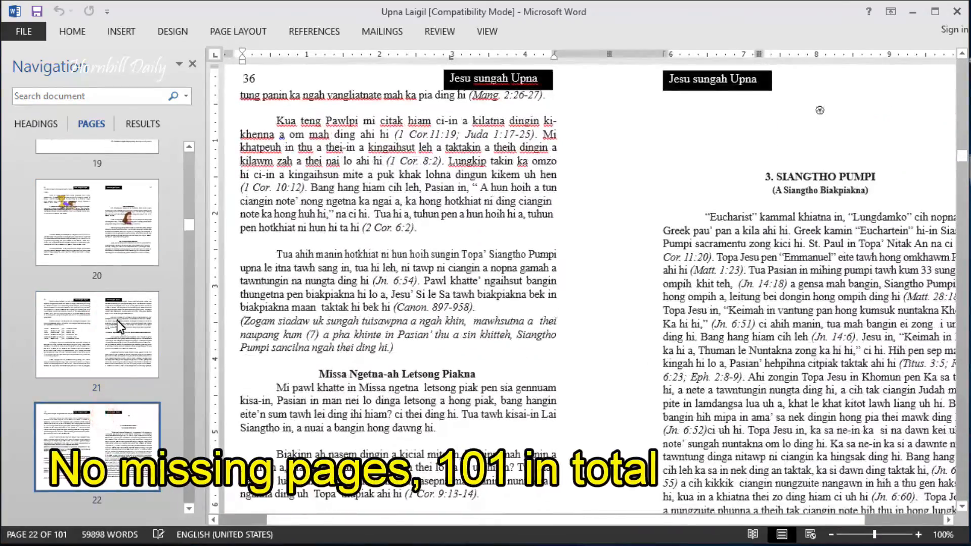
scroll(117, 320, "down", 2)
left_click(94, 452)
left_click(113, 343)
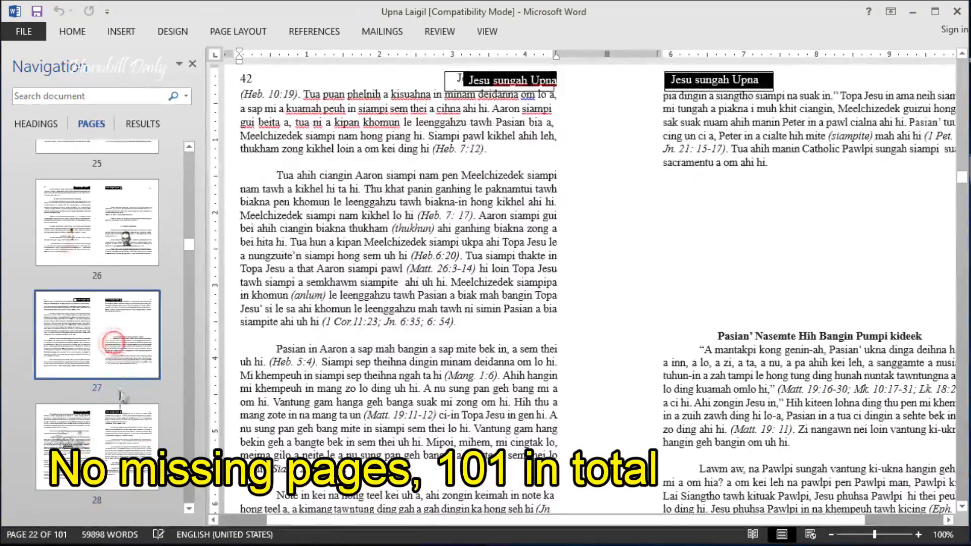
scroll(113, 435, "down", 3)
left_click(108, 436)
scroll(118, 423, "down", 3)
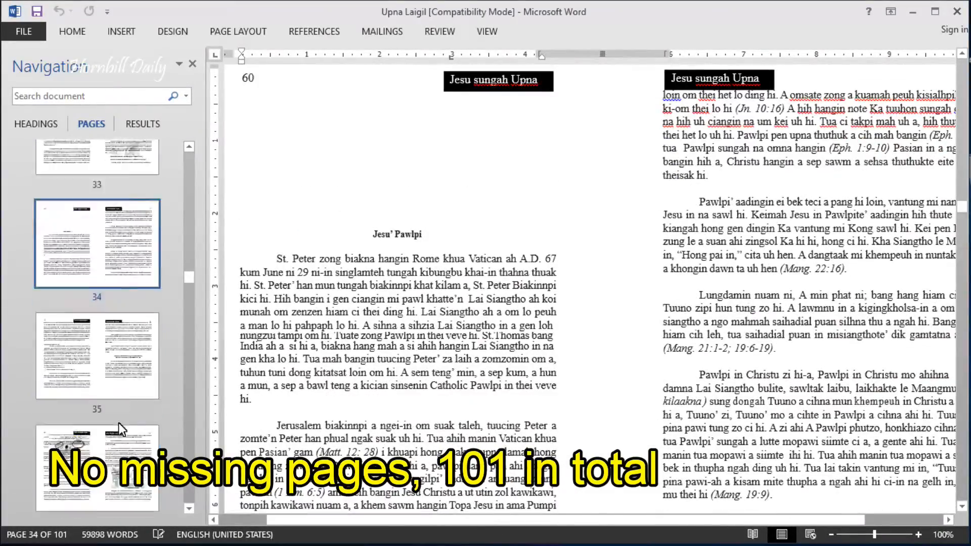
left_click(112, 442)
scroll(114, 405, "down", 3)
left_click(116, 426)
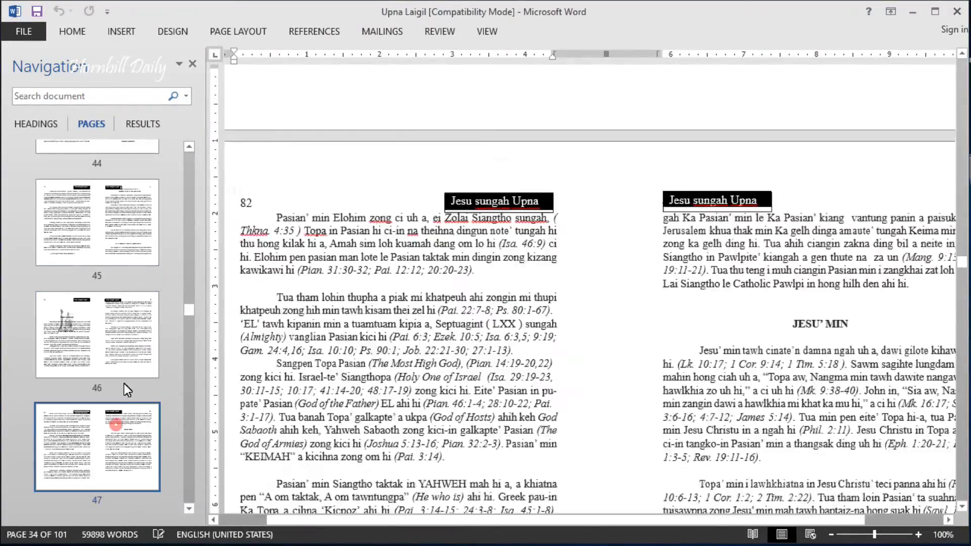
Select several body paragraphs on the page numbered 78 to check that the converted text can be selected for copying.
scroll(411, 323, "up", 15)
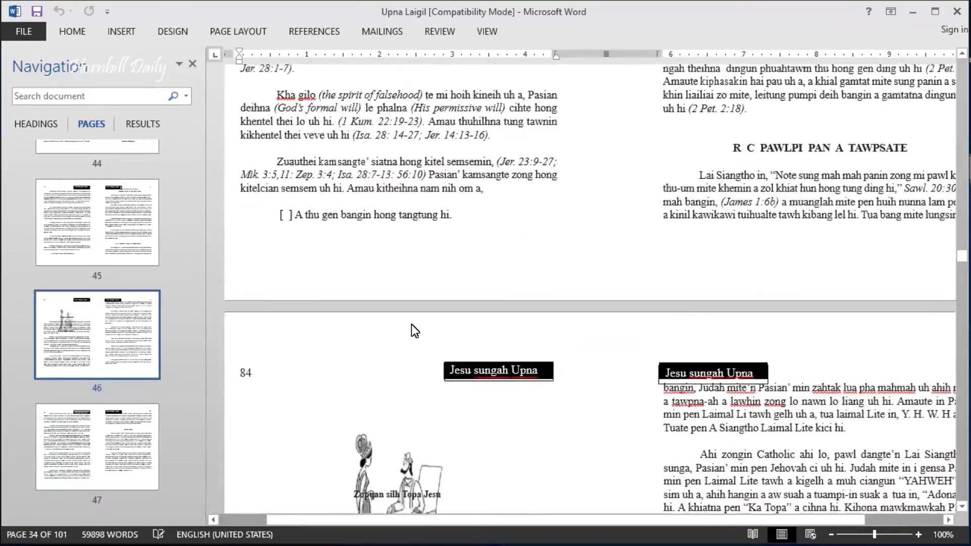
scroll(389, 262, "down", 5)
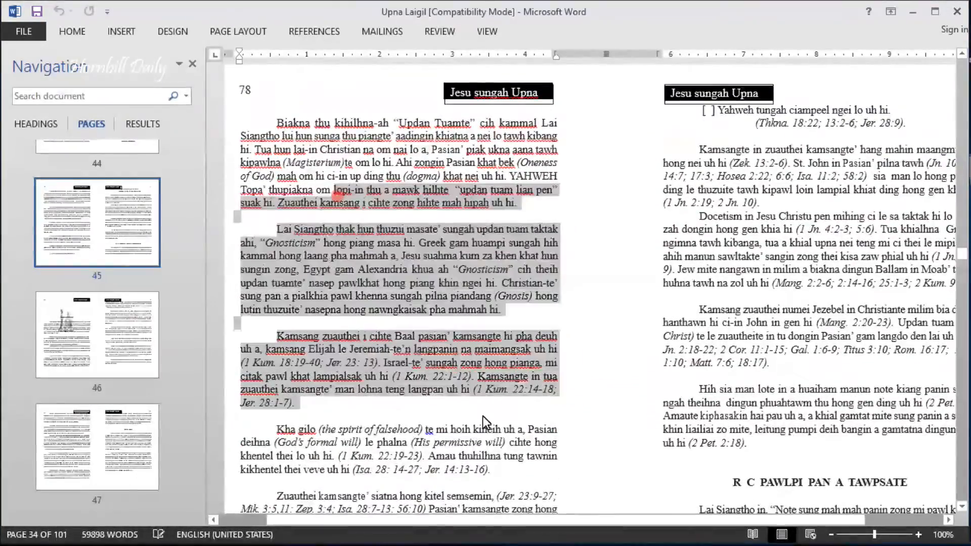
left_click_drag(357, 162, 485, 402)
scroll(487, 386, "down", 20)
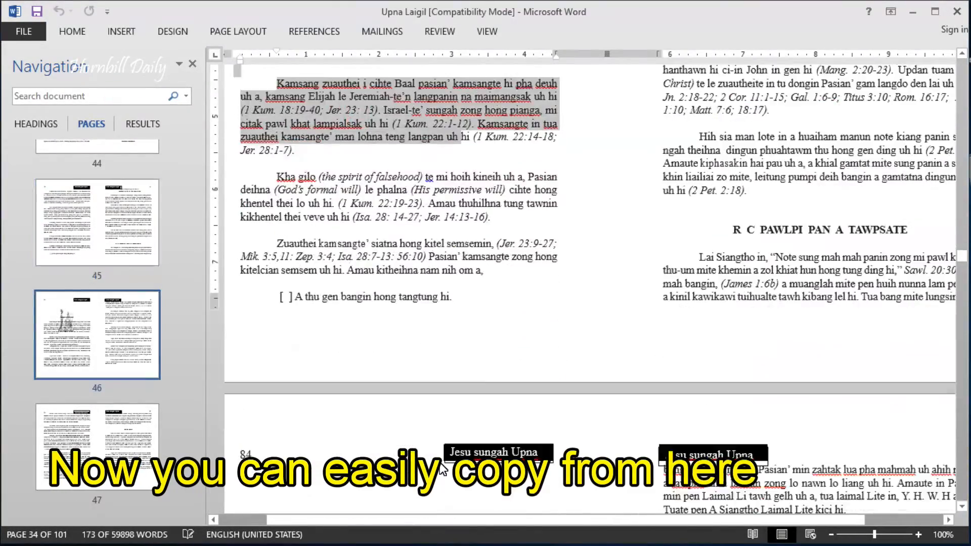
Select the text running from "Pasian in A Teel kholhna" into "Maria in Mawhcilna Nei lo" on the page numbered 88, and check the following pages.
scroll(487, 386, "down", 10)
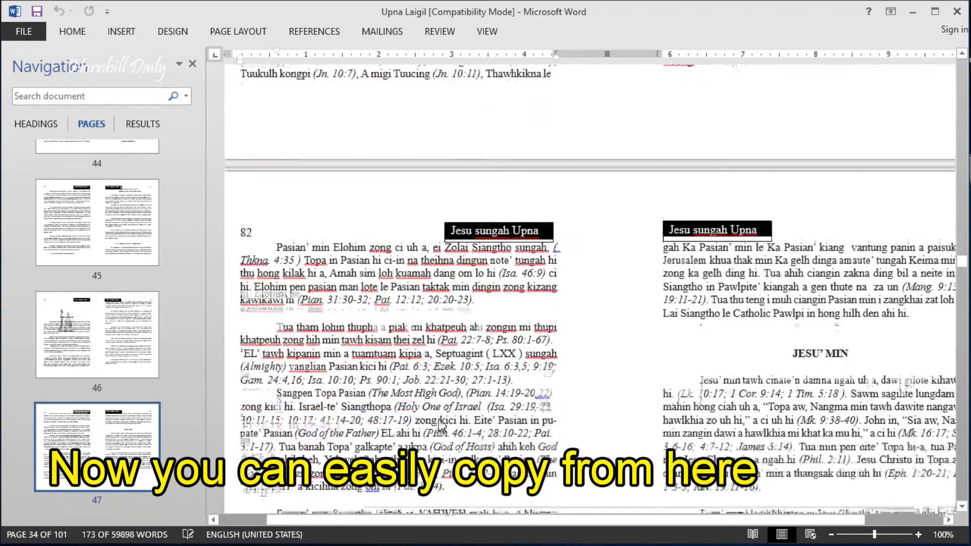
scroll(475, 446, "down", 15)
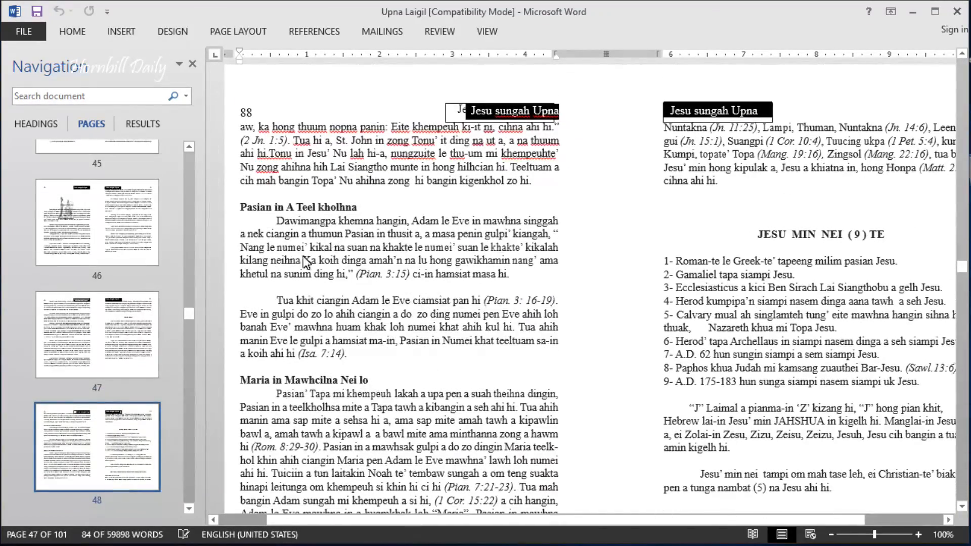
left_click_drag(302, 250, 440, 395)
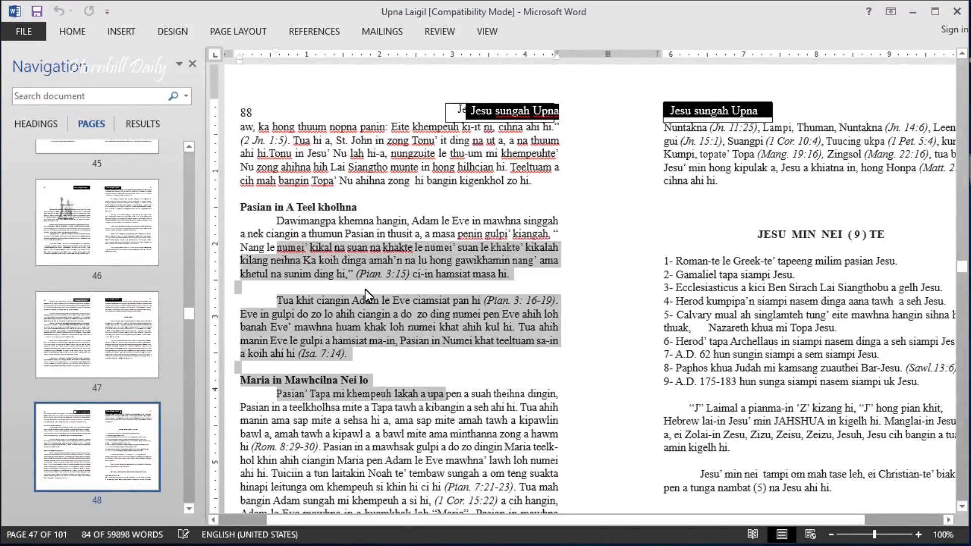
scroll(403, 388, "down", 10)
scroll(394, 404, "down", 15)
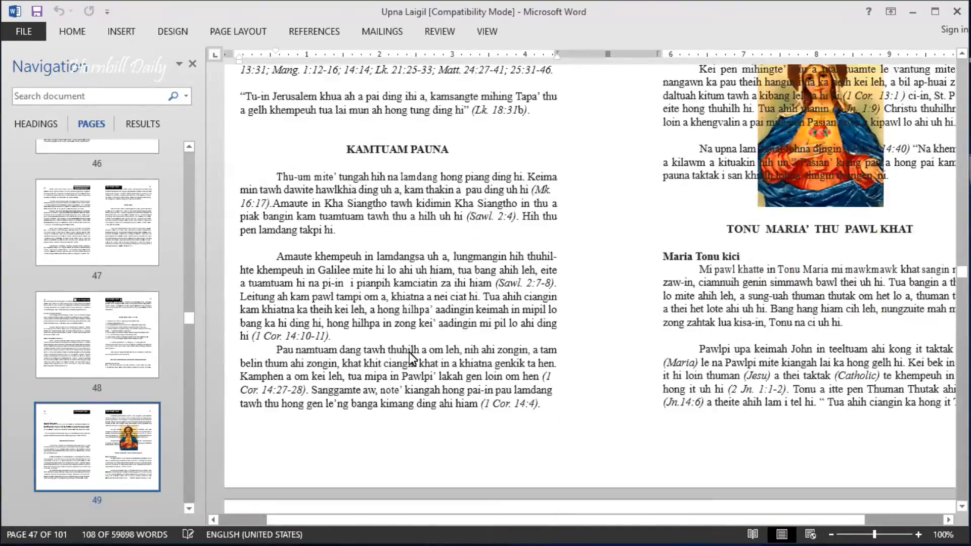